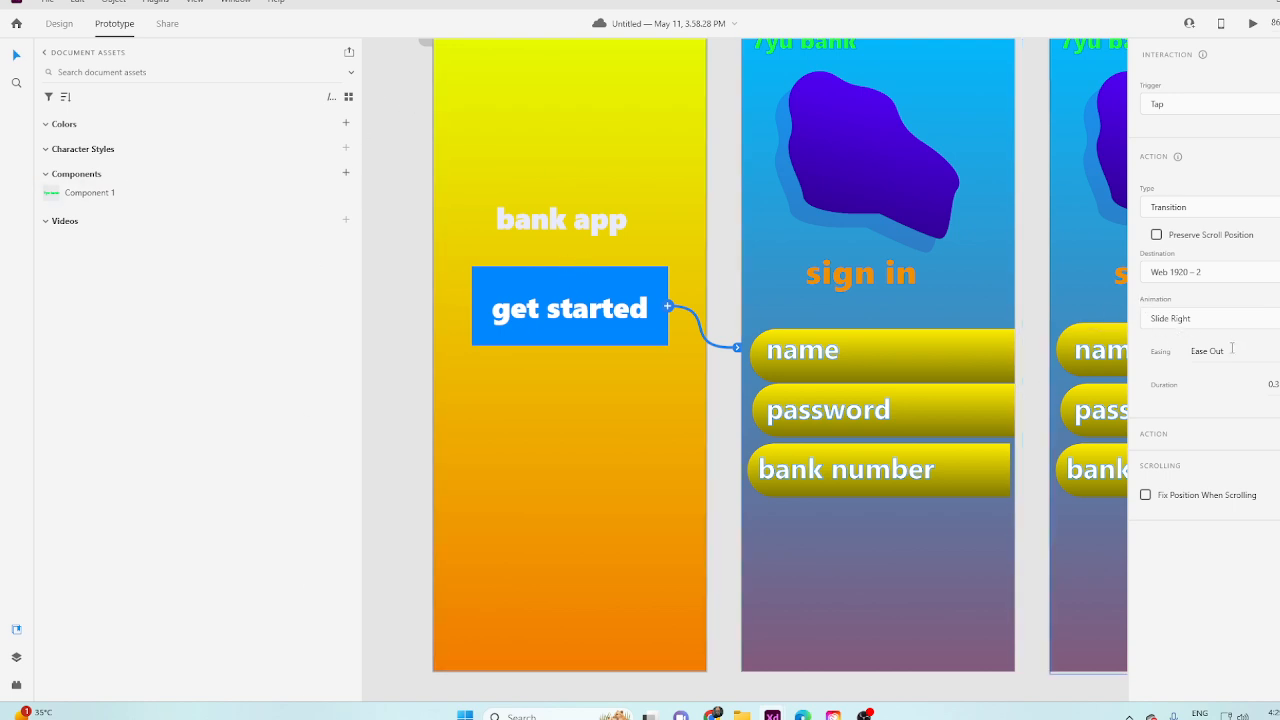
Link the name field on Web 1920 – 2 to Web 1920 – 4 with a Tap trigger and the Auto-Animate action.
left_click(943, 357)
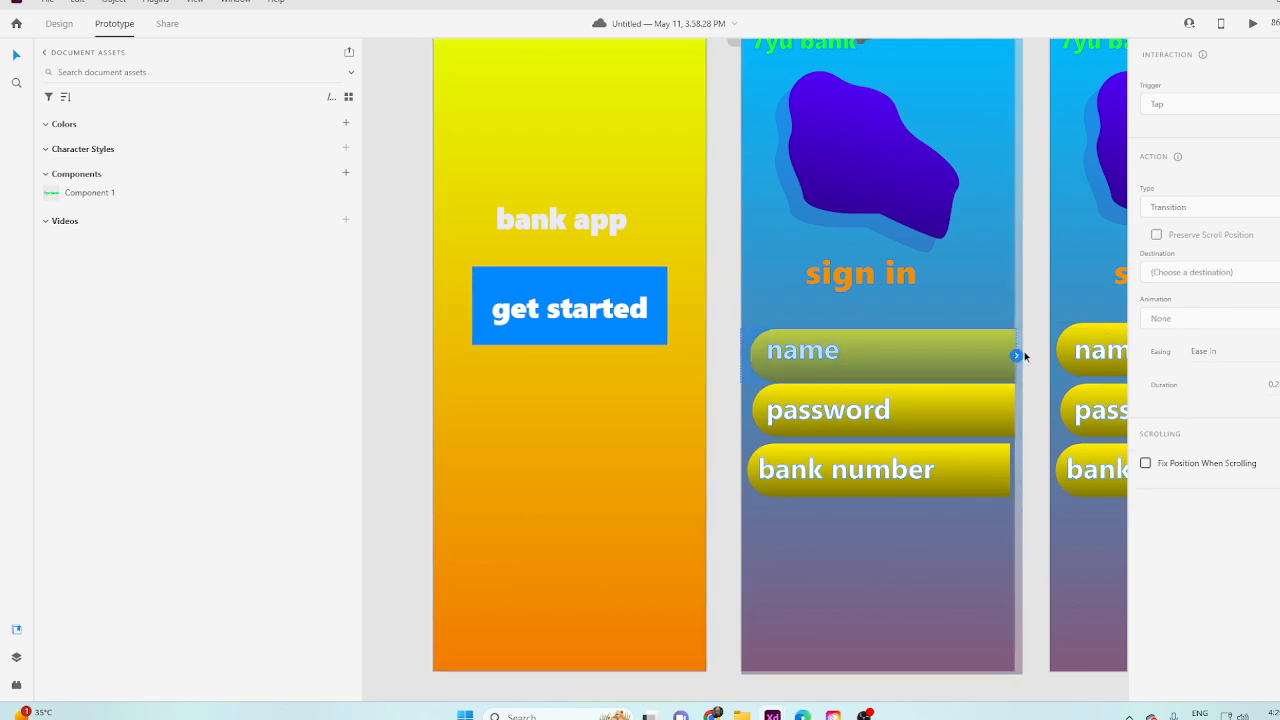
left_click_drag(1019, 360, 1058, 436)
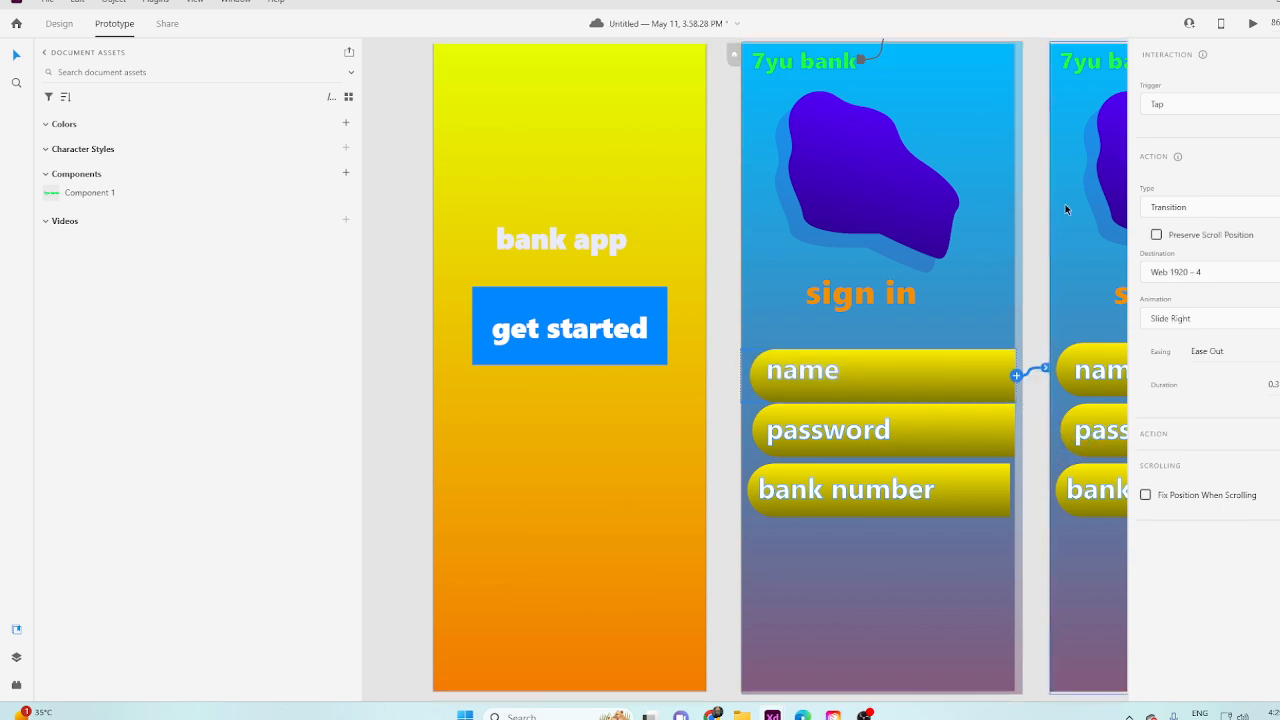
left_click(1198, 183)
left_click(1193, 180)
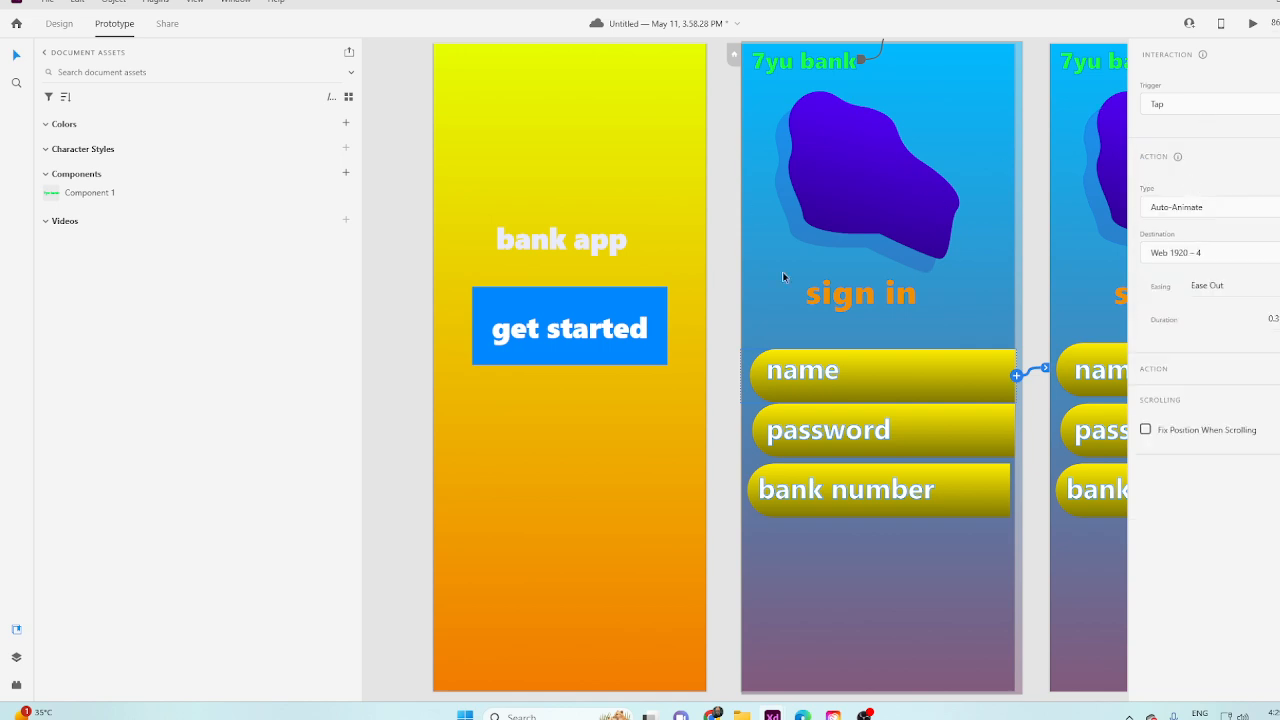
left_click(1199, 106)
left_click(1190, 107)
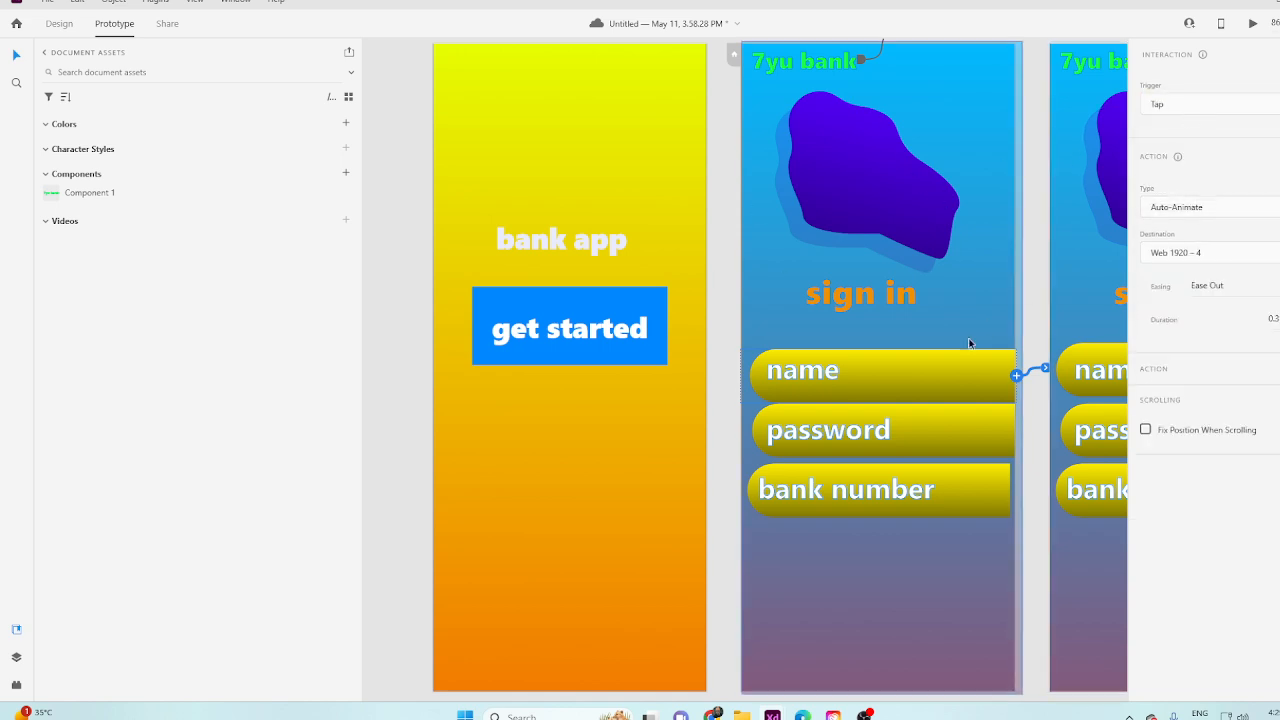
Link the password field on Web 1920 – 2 to Web 1920 – 5 as a Tap interaction with Auto-Animate.
left_click(976, 433)
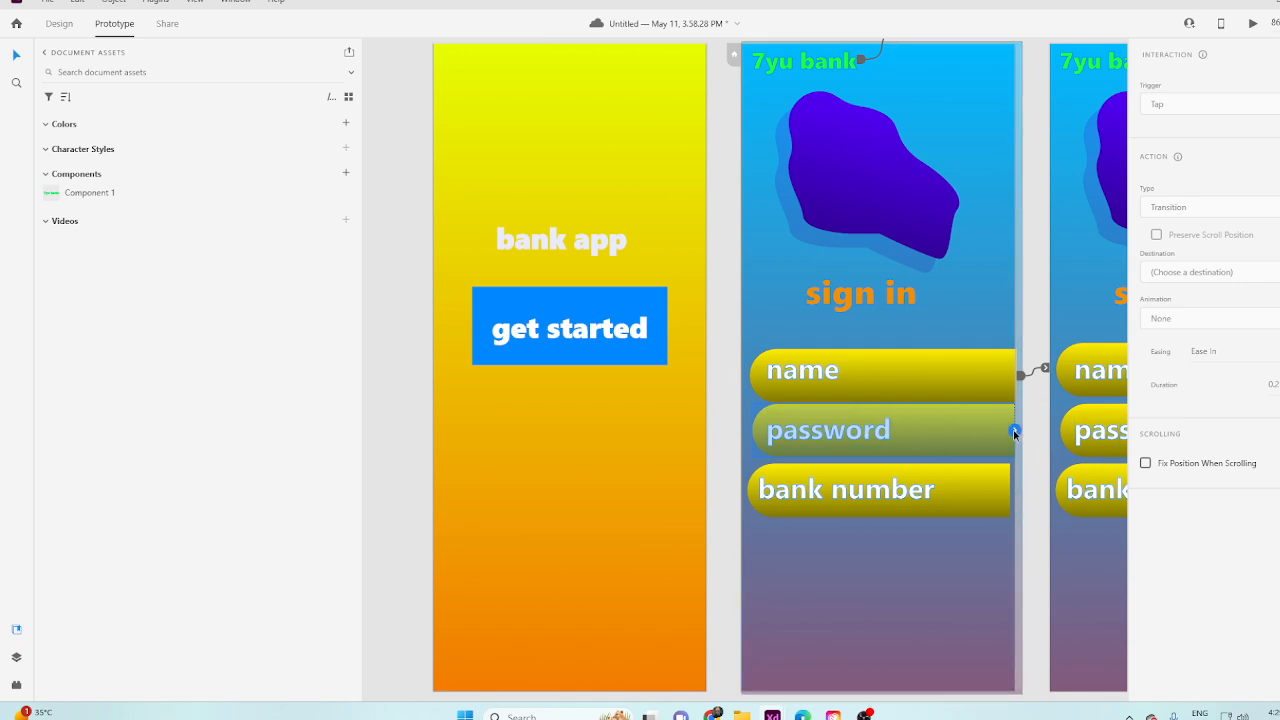
left_click_drag(1014, 432, 1056, 439)
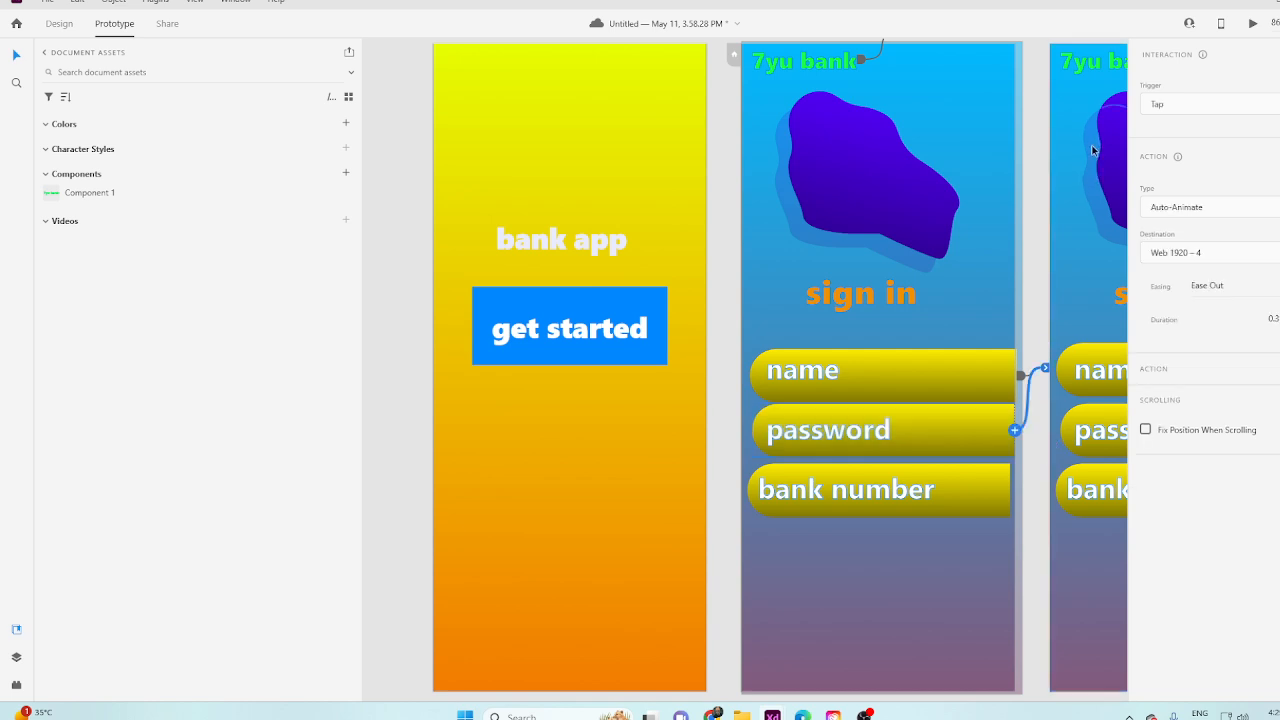
left_click_drag(1047, 369, 746, 443)
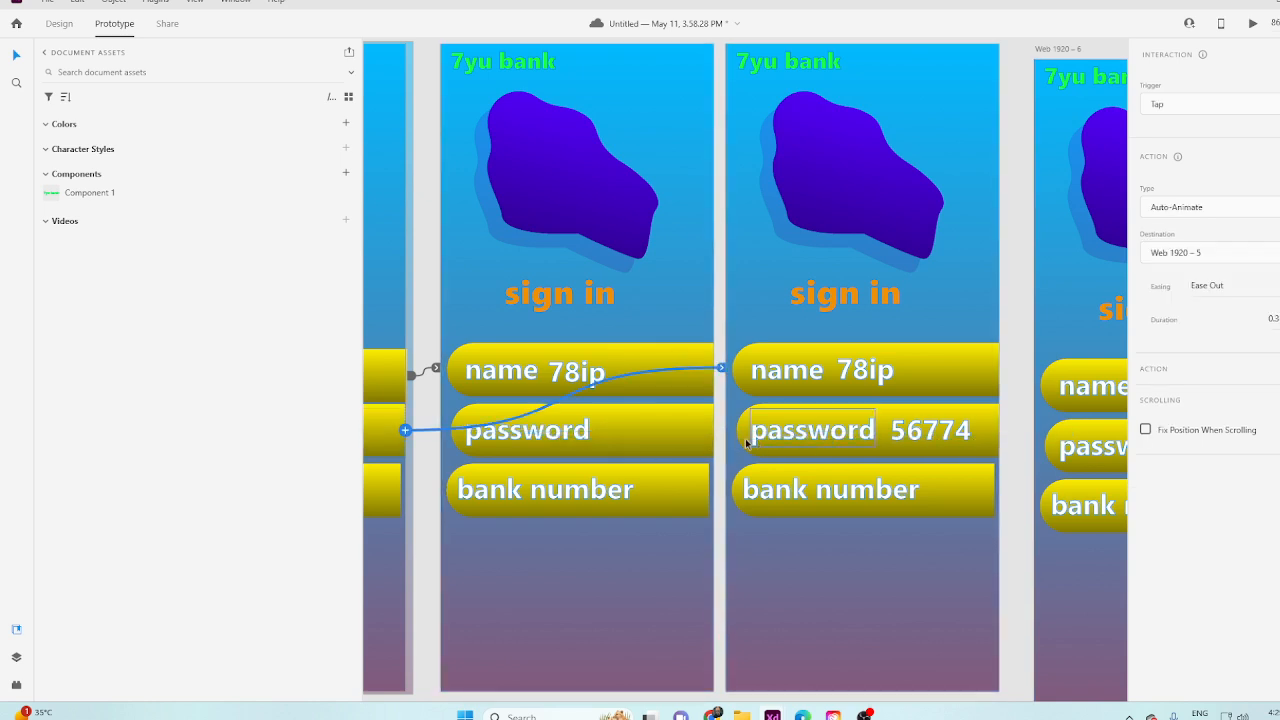
Try linking the bank number field on Web 1920 – 2 to Web 1920 – 6 with Auto-Animate, and undo it.
left_click(390, 486)
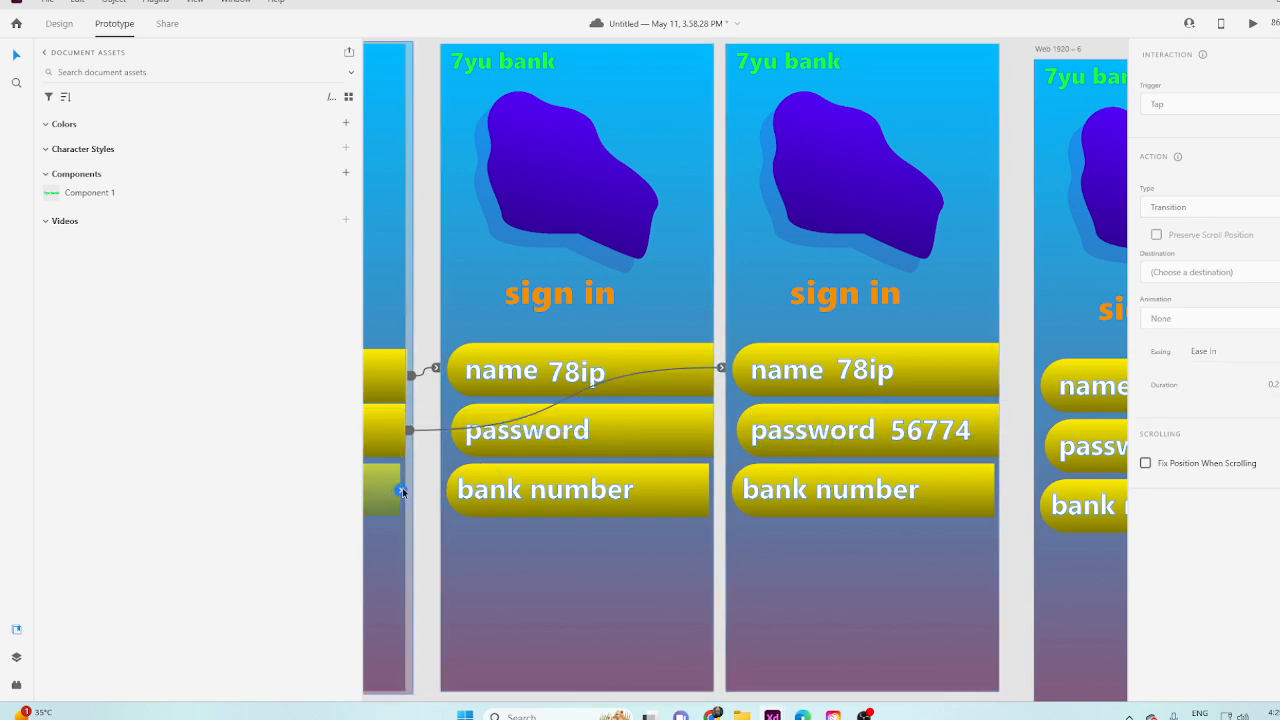
left_click_drag(402, 489, 958, 506)
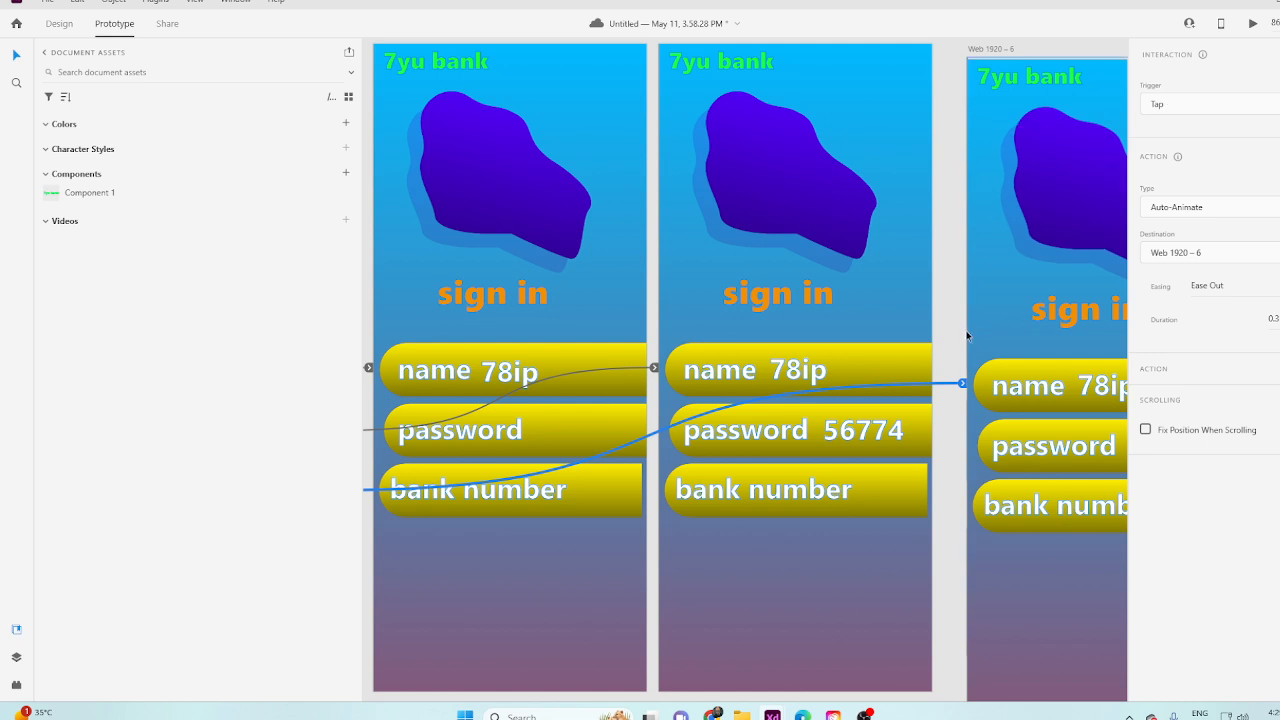
key("ctrl+z")
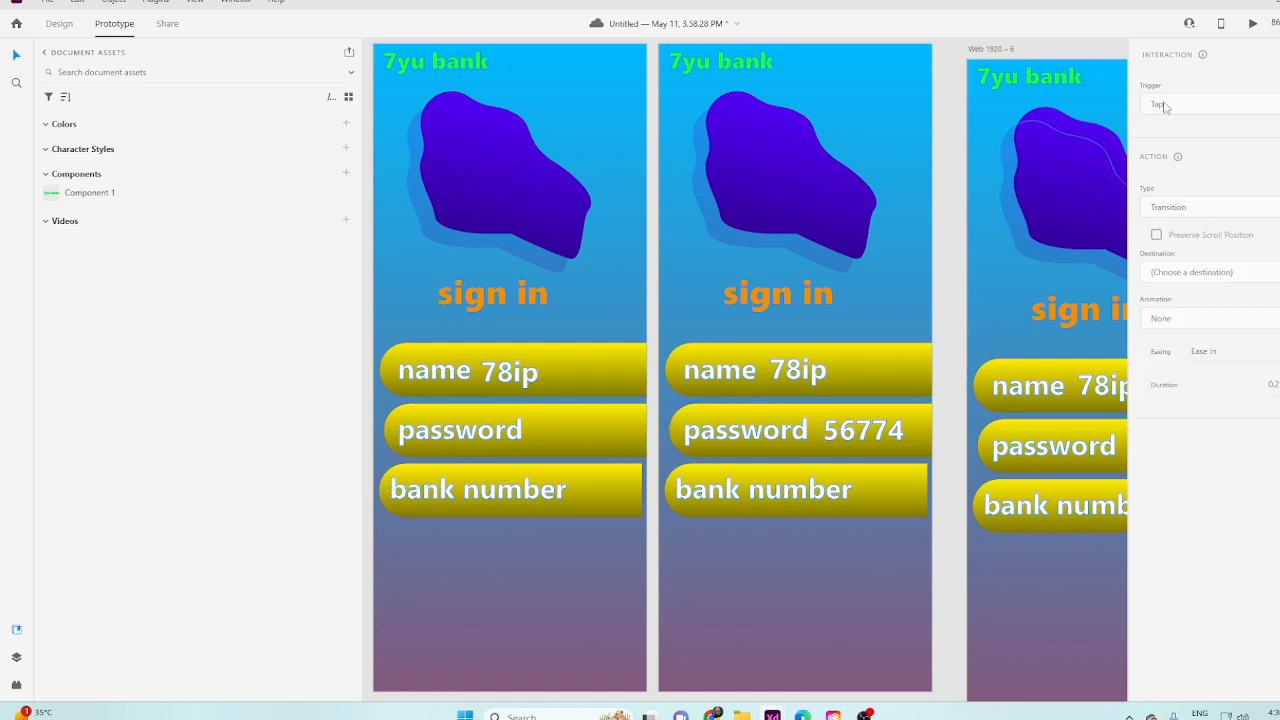
Preview the prototype from Web 1920 – 1, testing the get started button and the name field, and close the preview.
left_click(1262, 25)
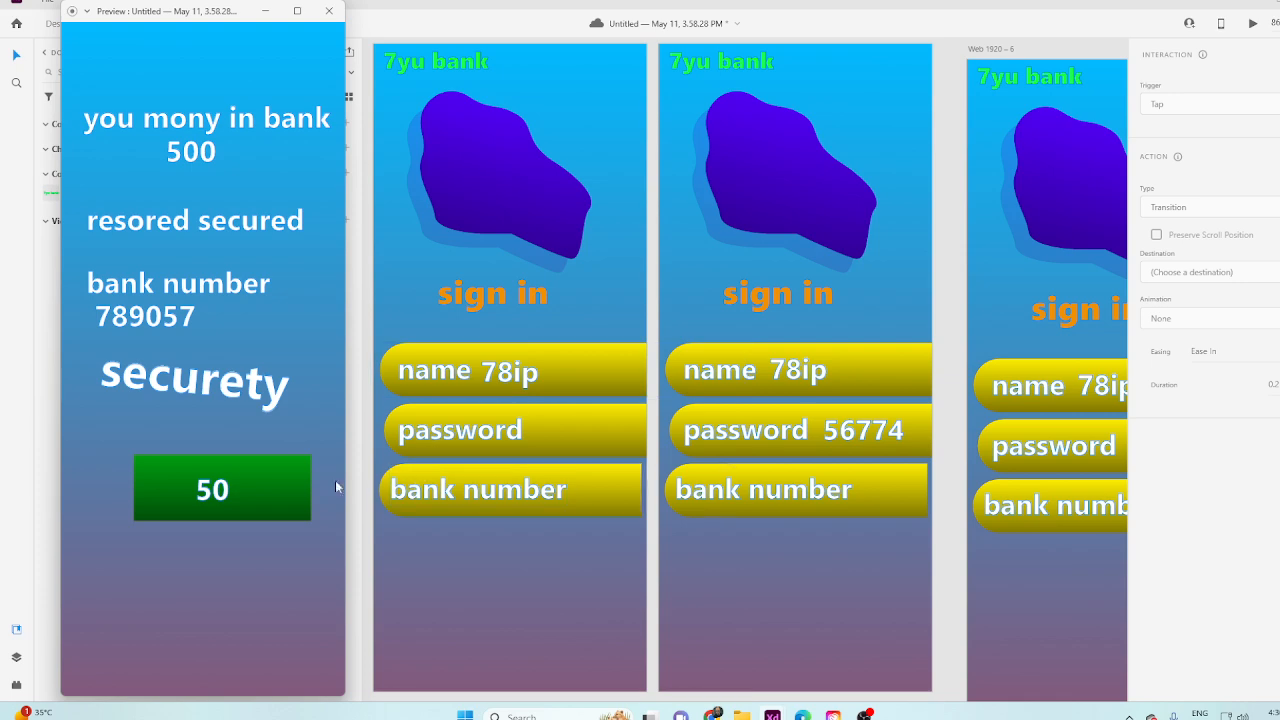
left_click(329, 10)
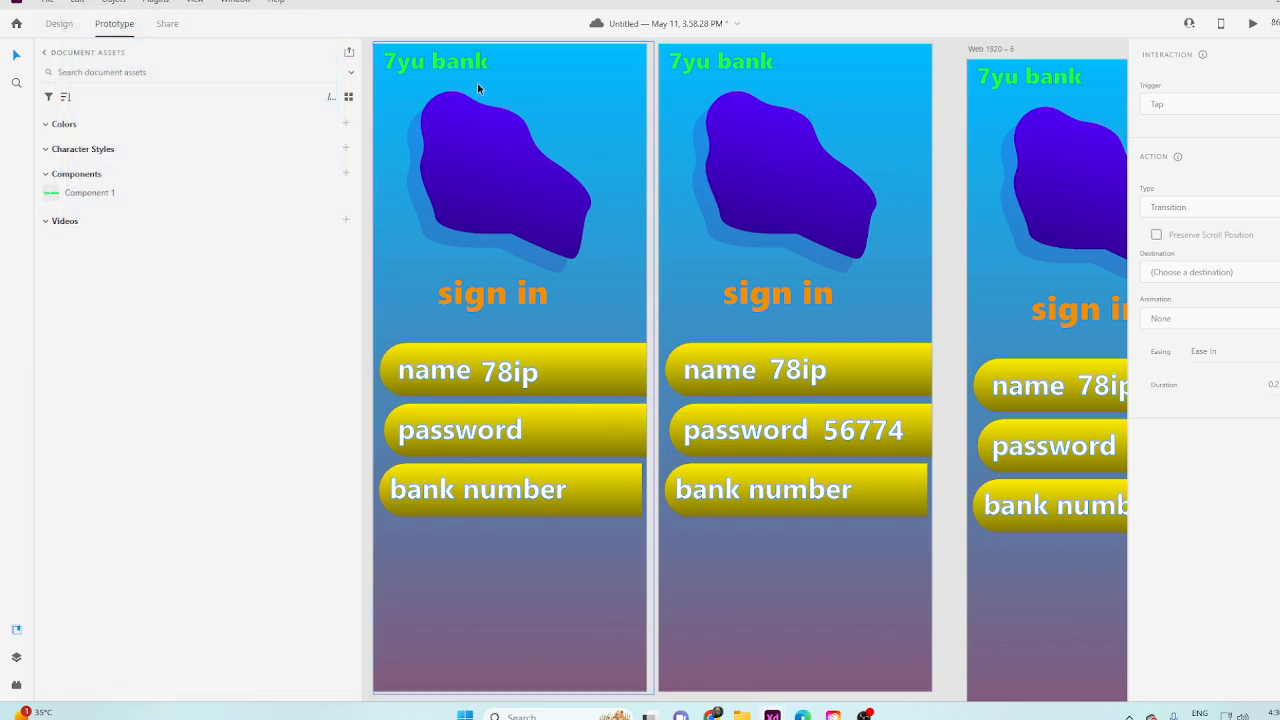
scroll(394, 241, "down", 5)
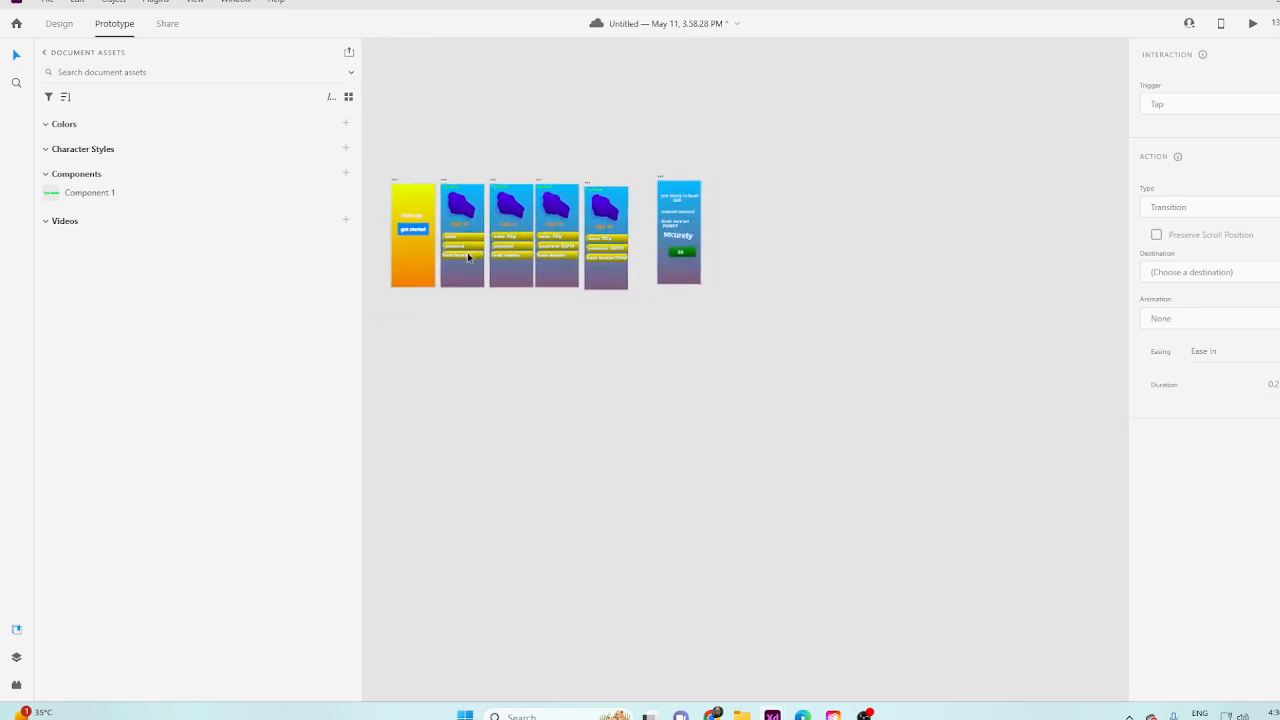
scroll(467, 252, "up", 3)
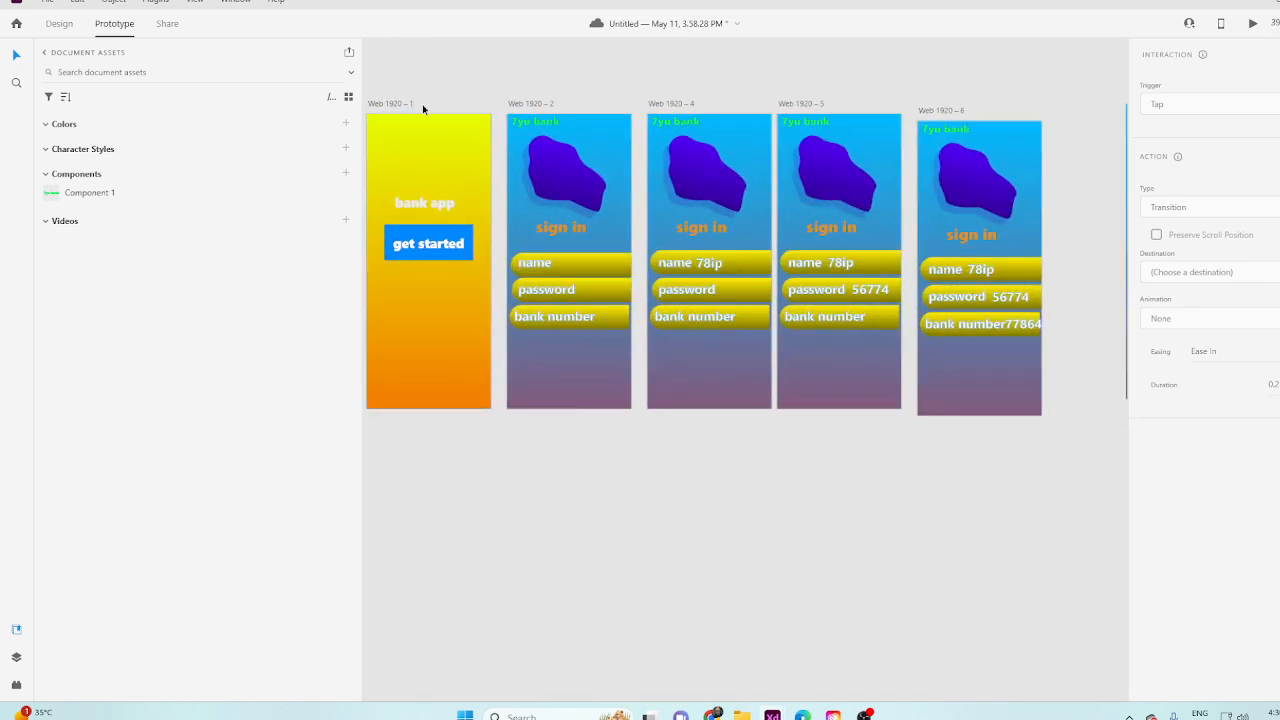
left_click(414, 103)
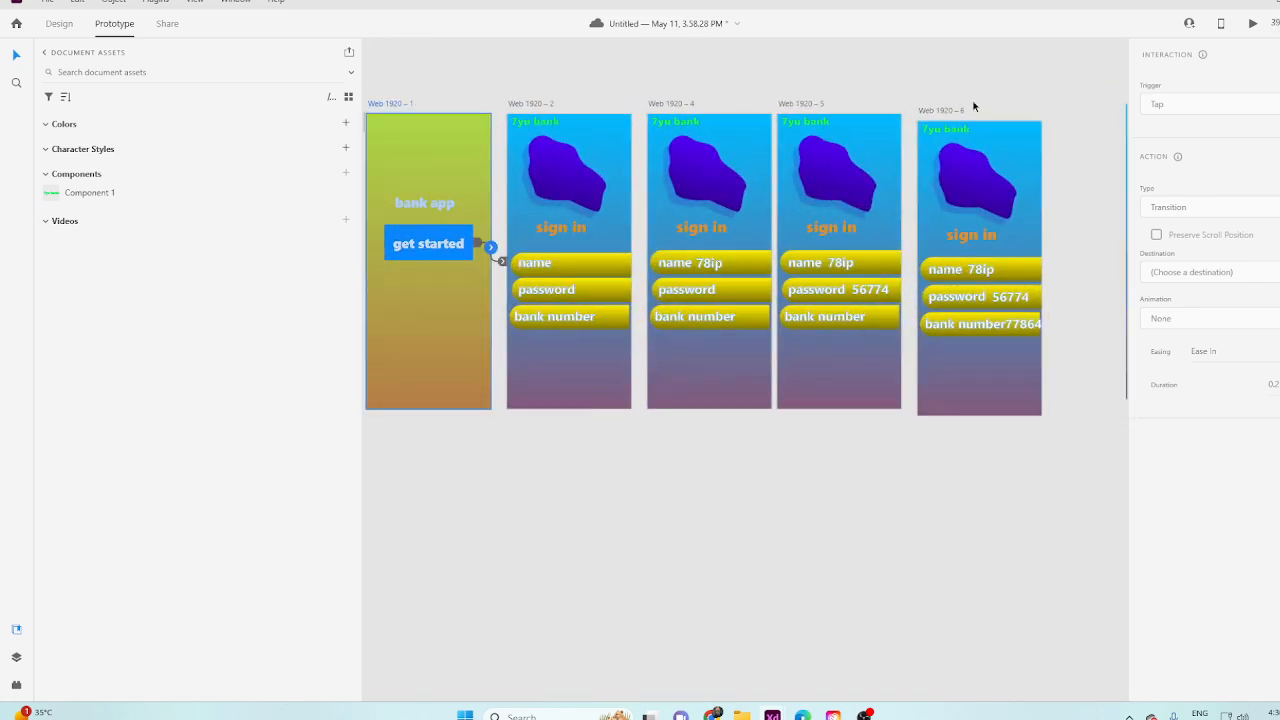
left_click(1252, 30)
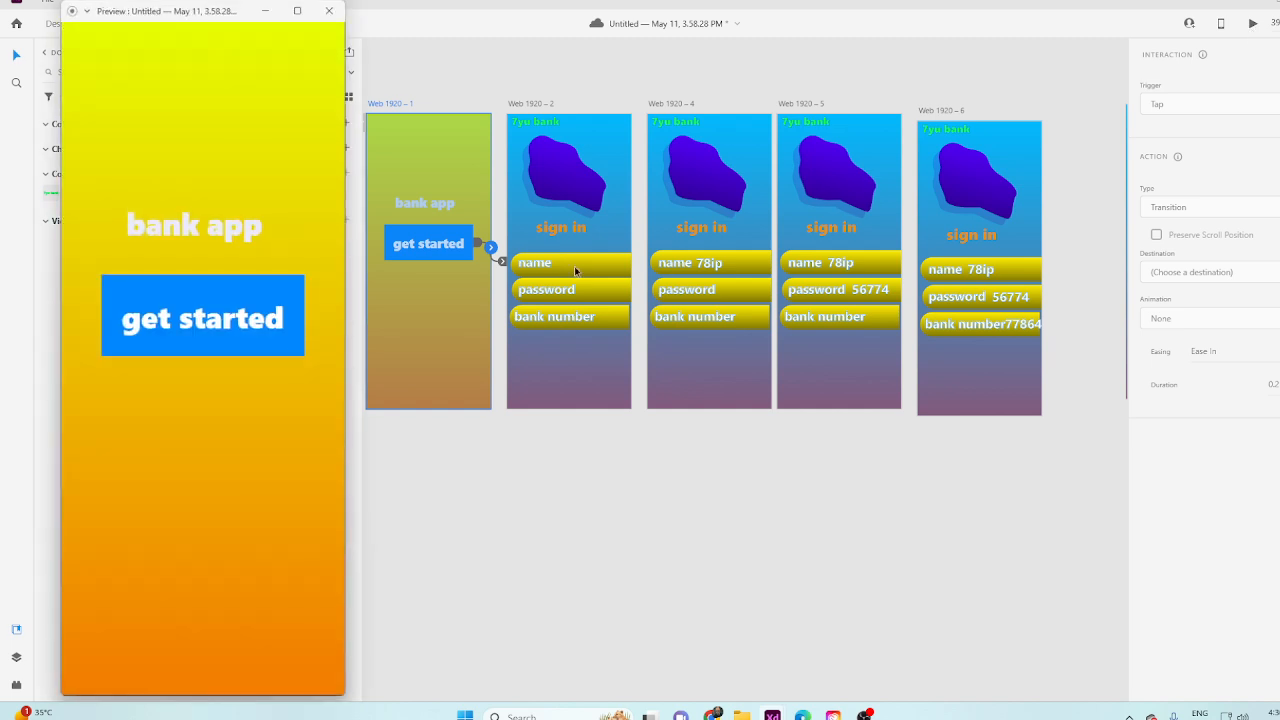
left_click(195, 326)
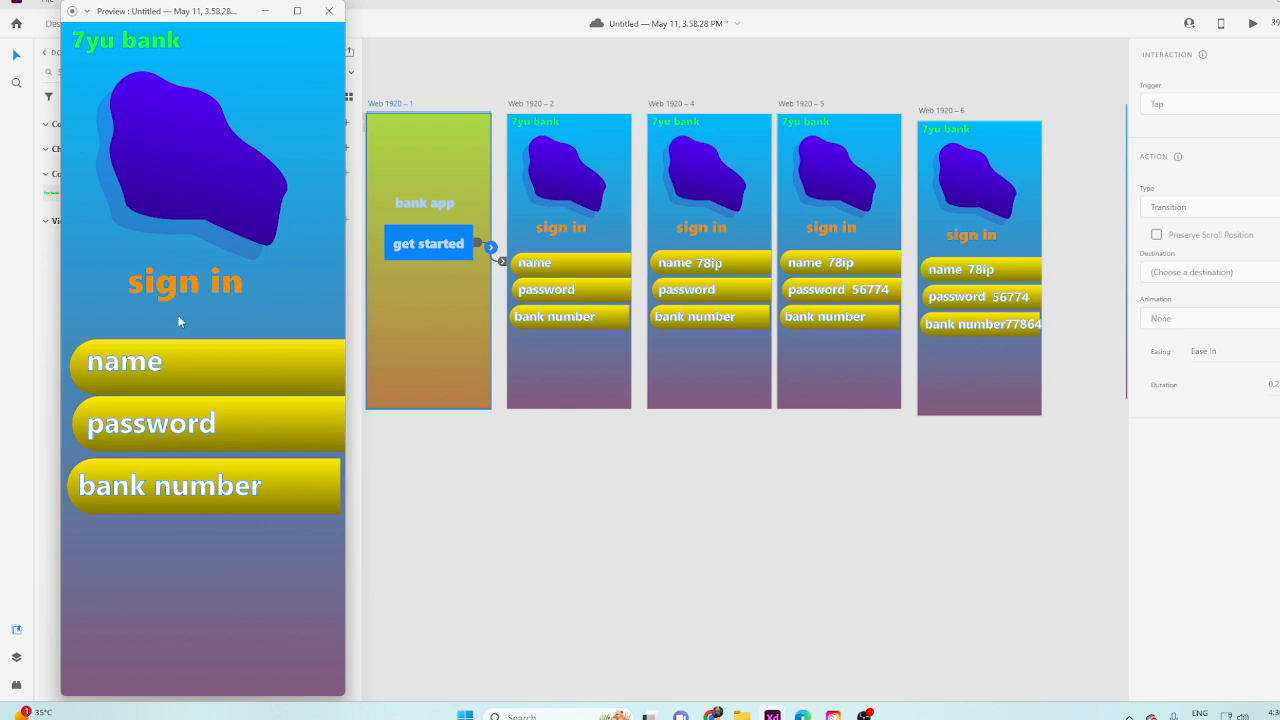
left_click(162, 371)
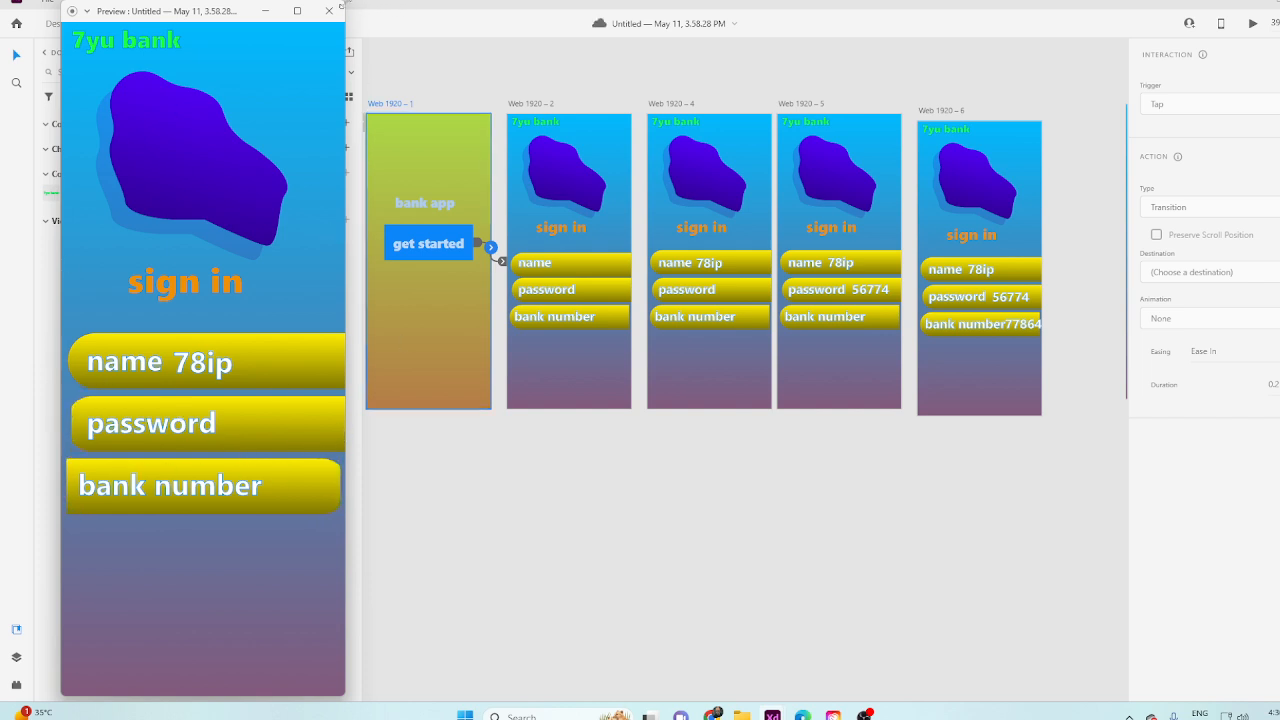
left_click(329, 11)
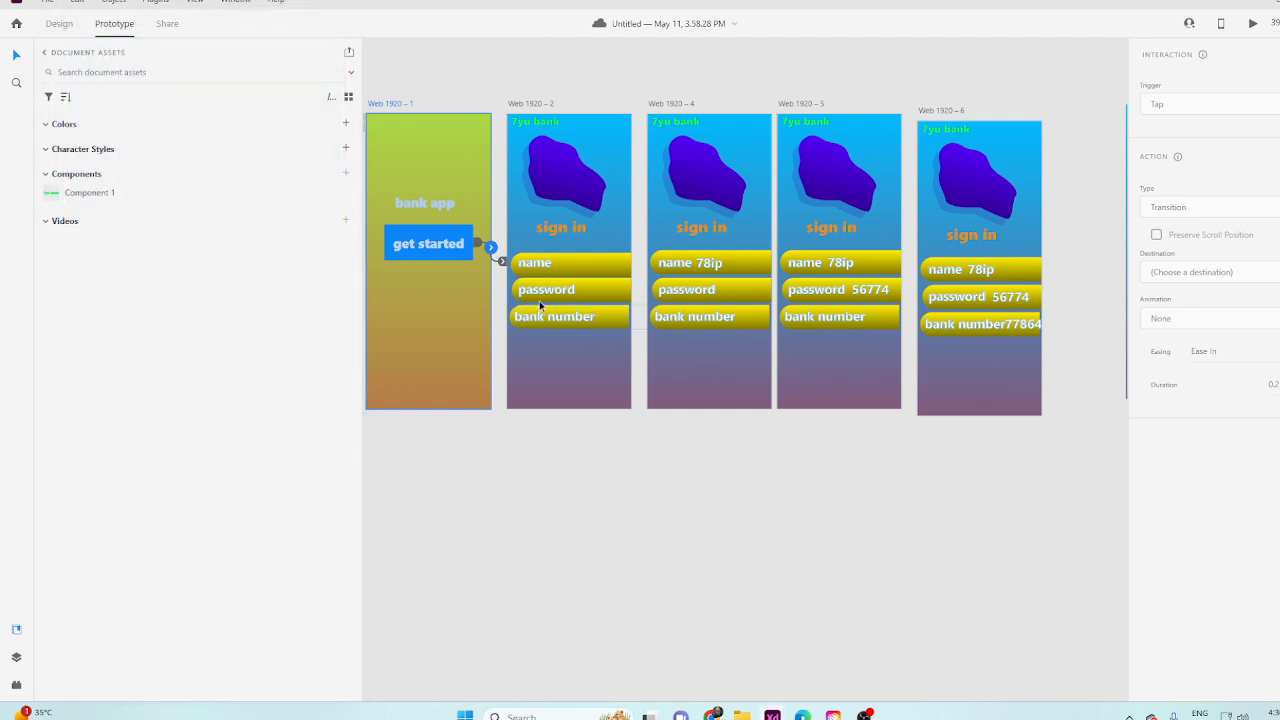
Link the password field on Web 1920 – 4 to Web 1920 – 5.
scroll(784, 312, "up", 3)
left_click(732, 281)
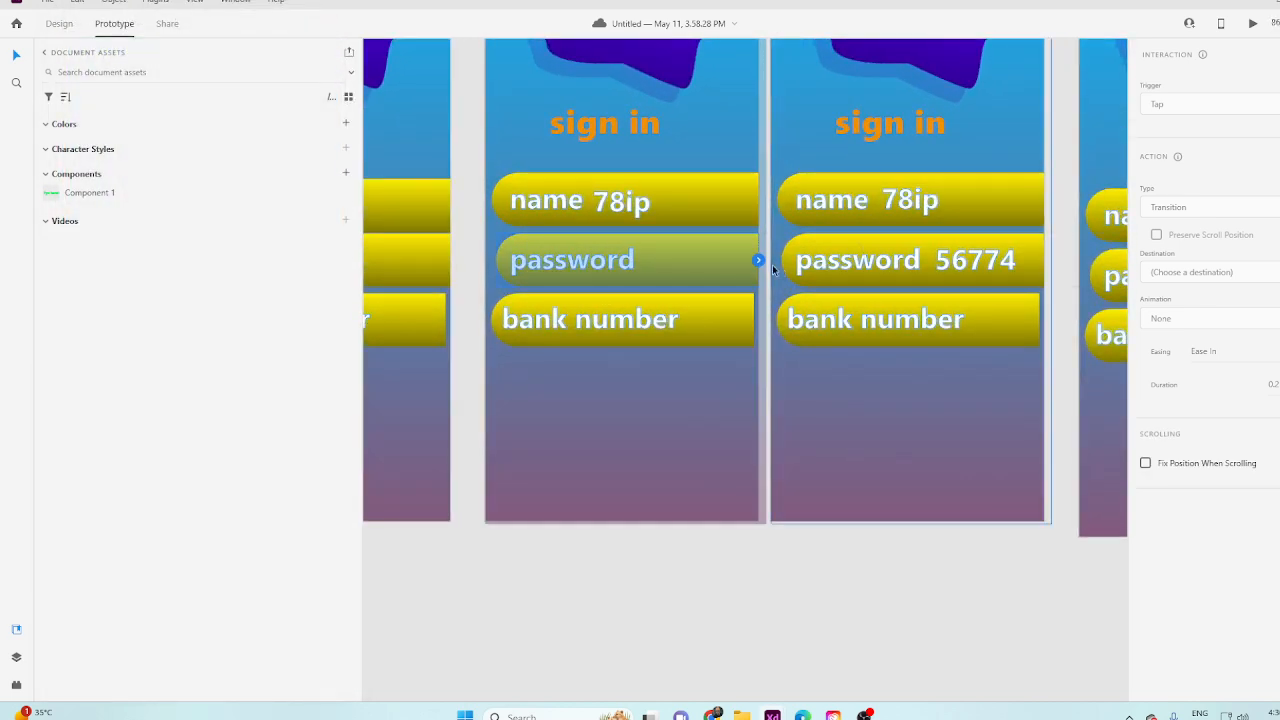
left_click_drag(759, 260, 872, 376)
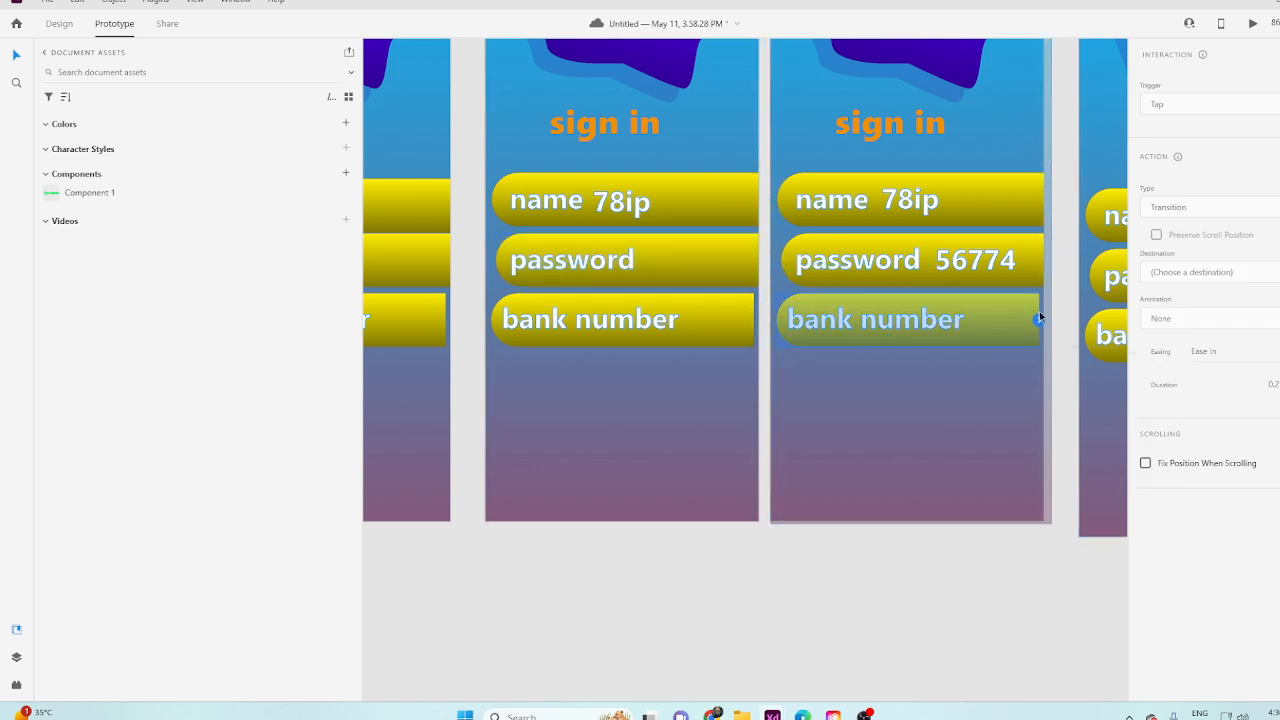
Link the bank number field on Web 1920 – 5 to Web 1920 – 6 as a Tap interaction with Auto-Animate.
left_click(1043, 342)
key("ctrl+z")
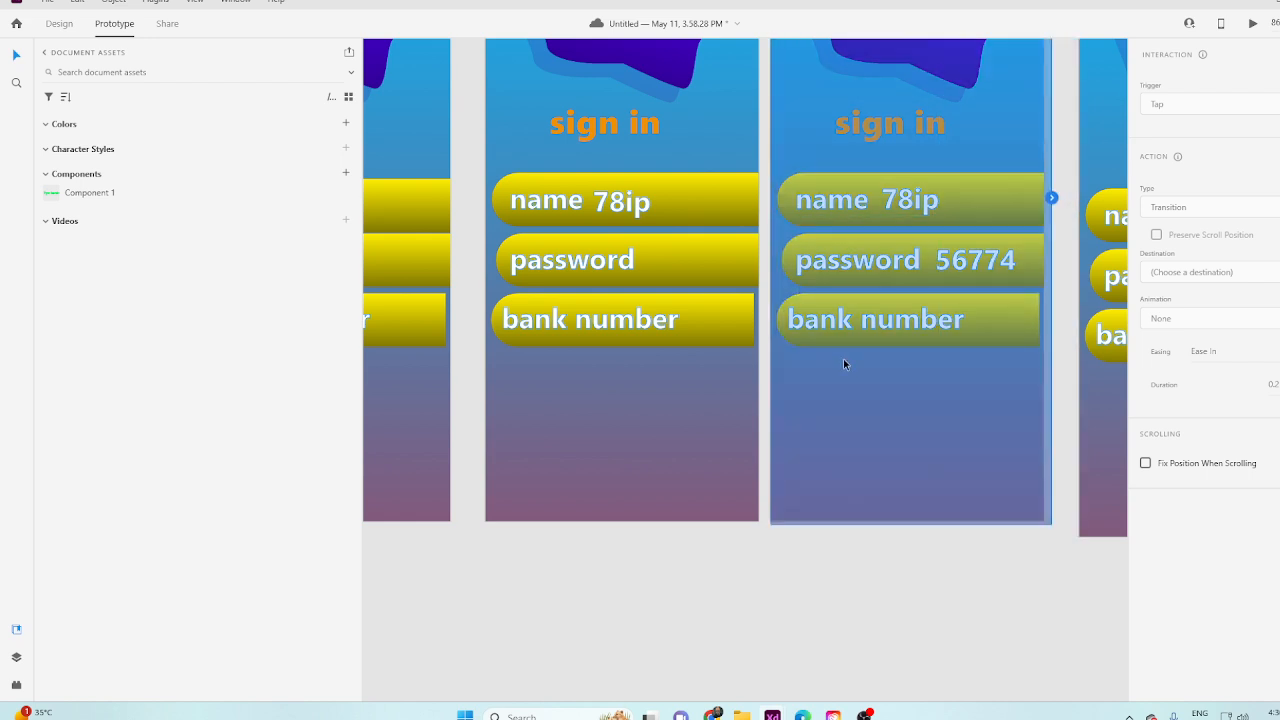
left_click(975, 331)
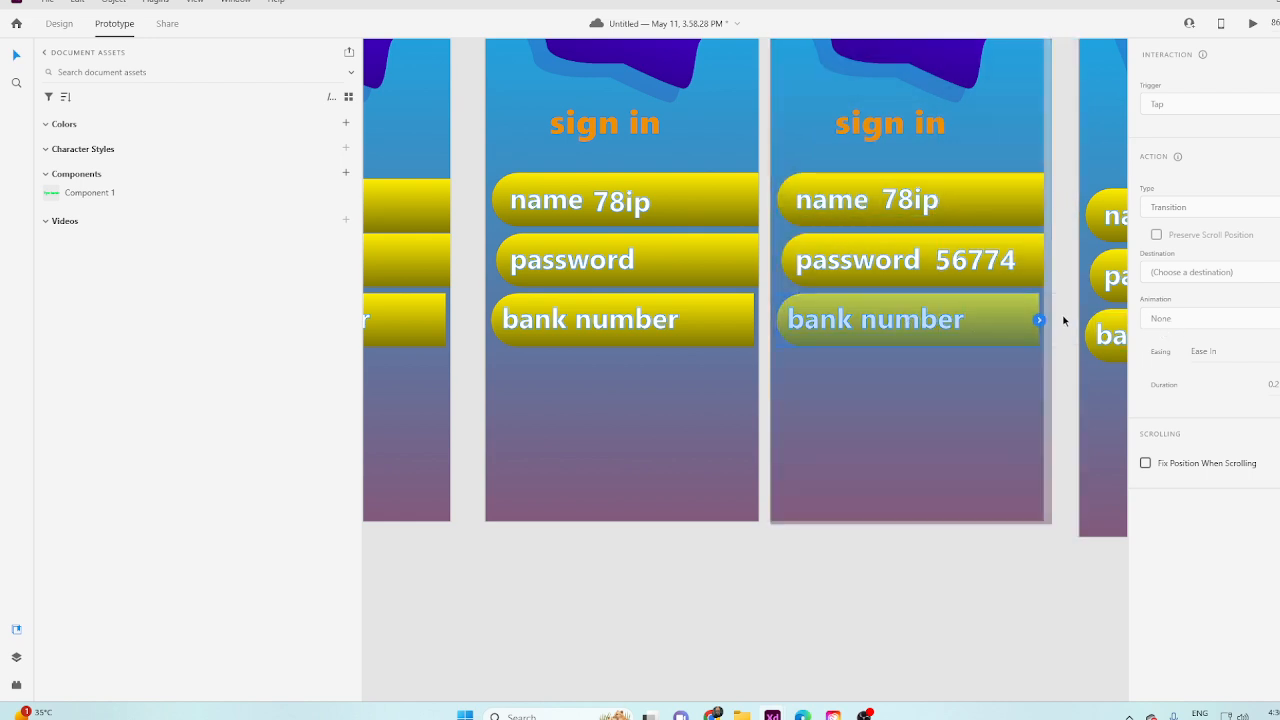
left_click_drag(1040, 320, 1100, 375)
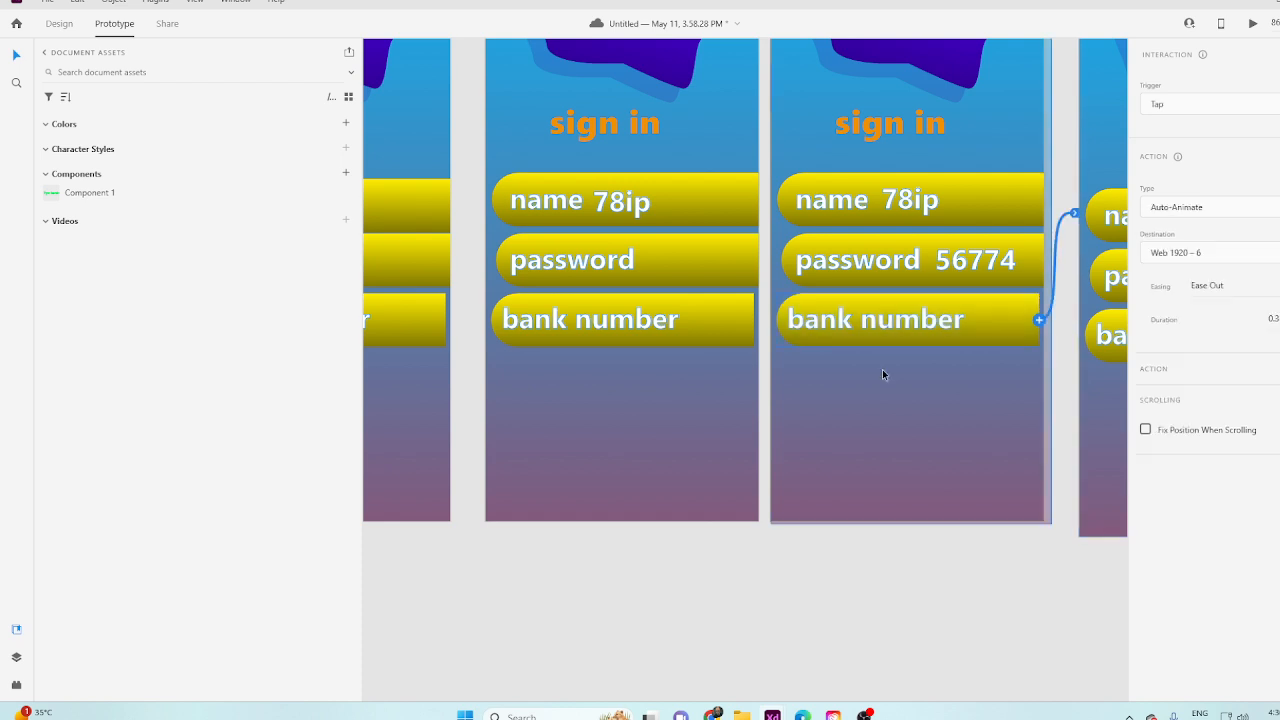
left_click(729, 323)
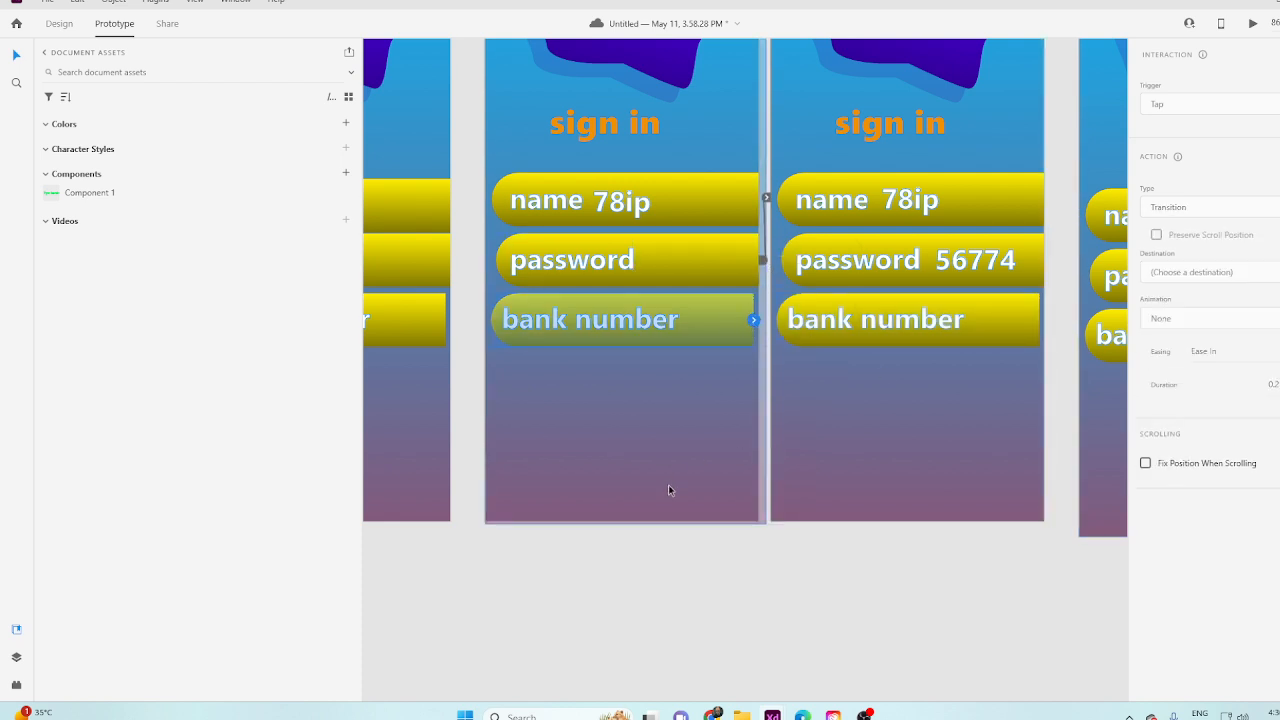
left_click(686, 577)
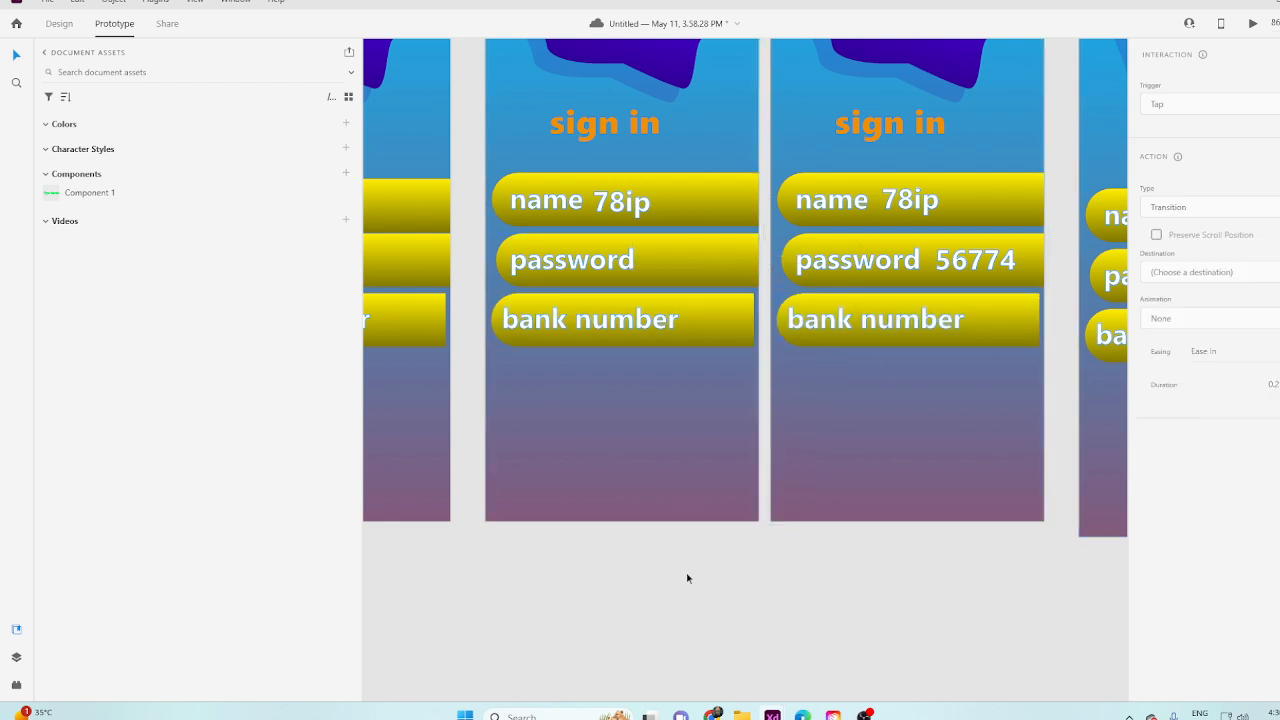
Preview the prototype from Web 1920 – 1, testing the get started button and the name, password and bank number fields in order.
left_click(1254, 24)
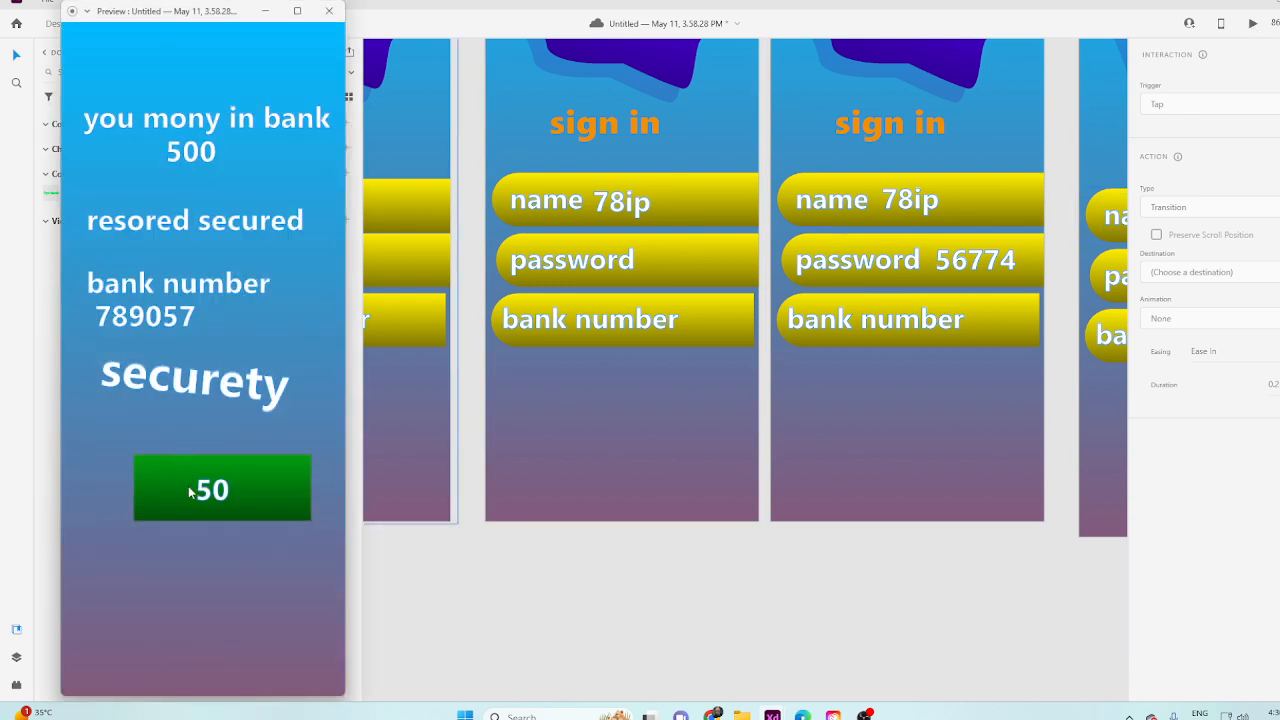
left_click(332, 10)
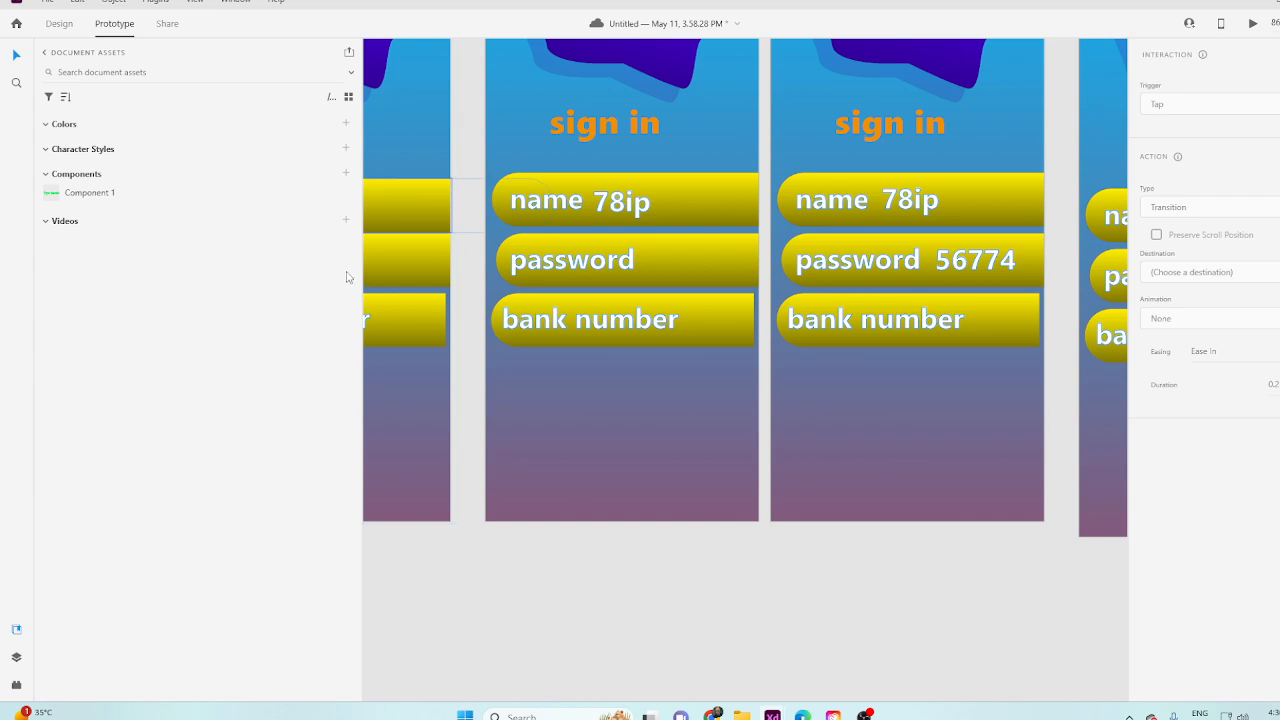
scroll(474, 297, "down", 10)
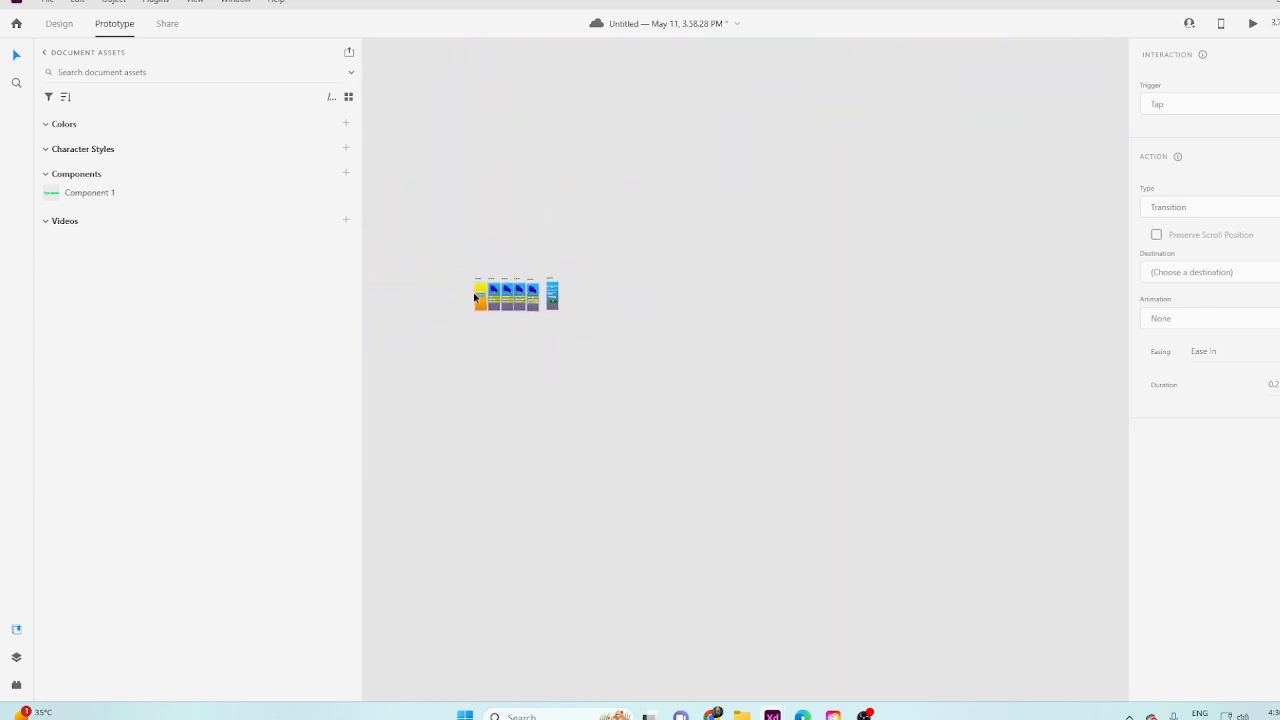
scroll(474, 297, "up", 10)
left_click(477, 209)
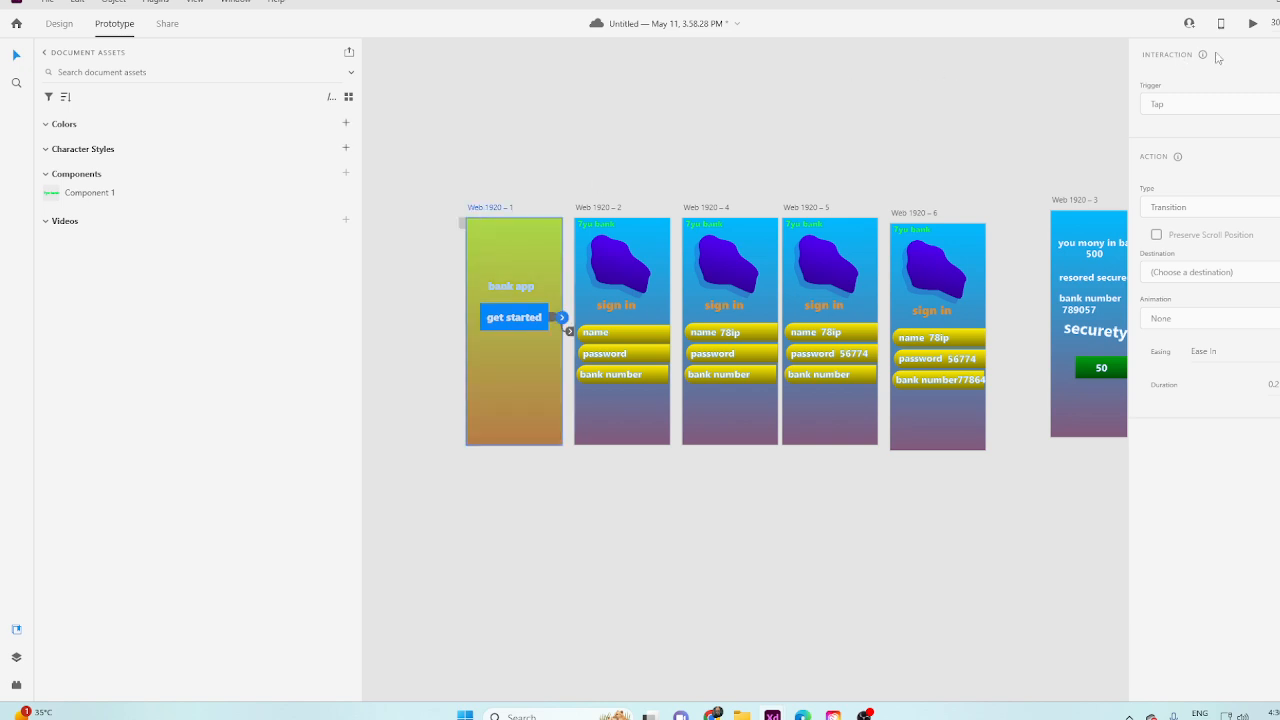
left_click(1252, 23)
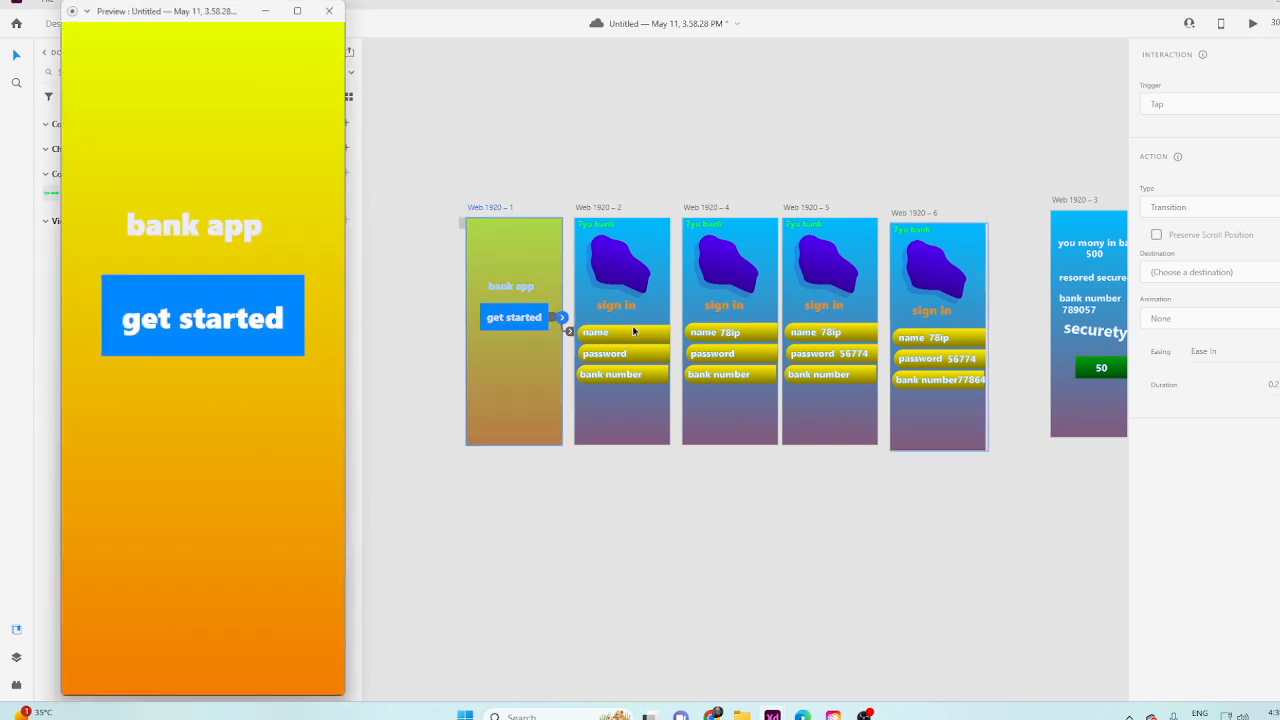
left_click(215, 314)
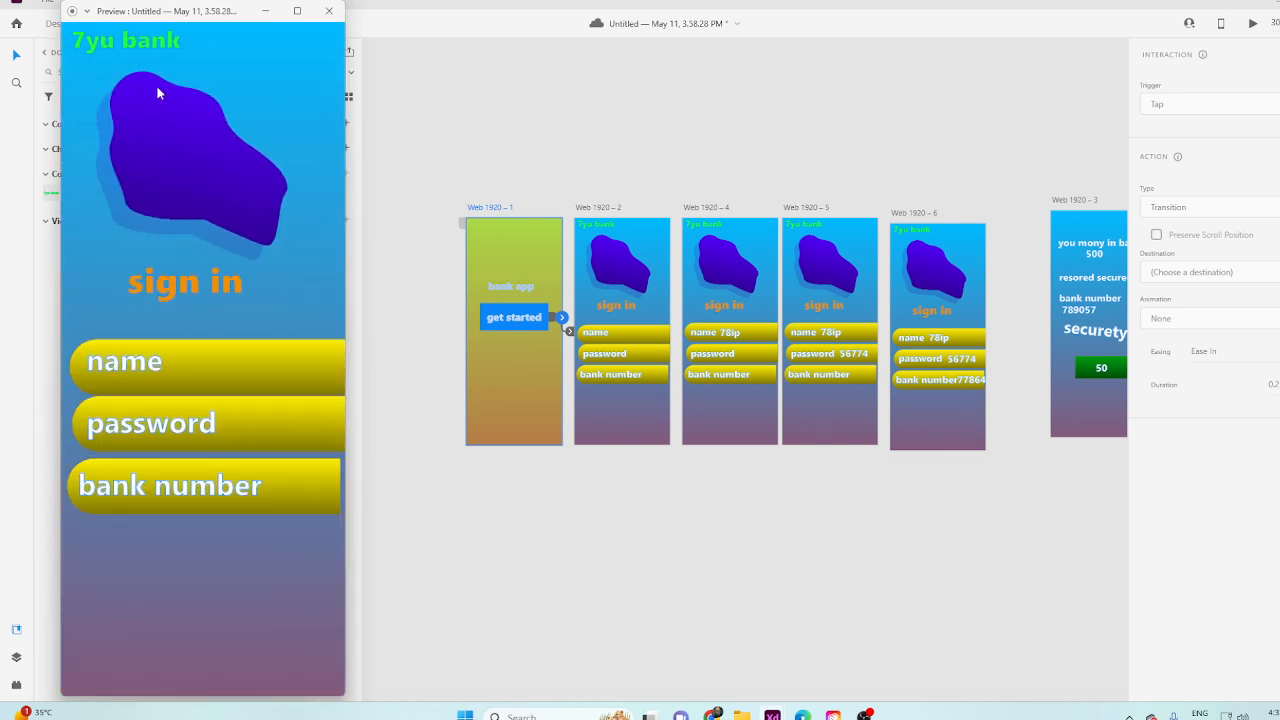
left_click(144, 371)
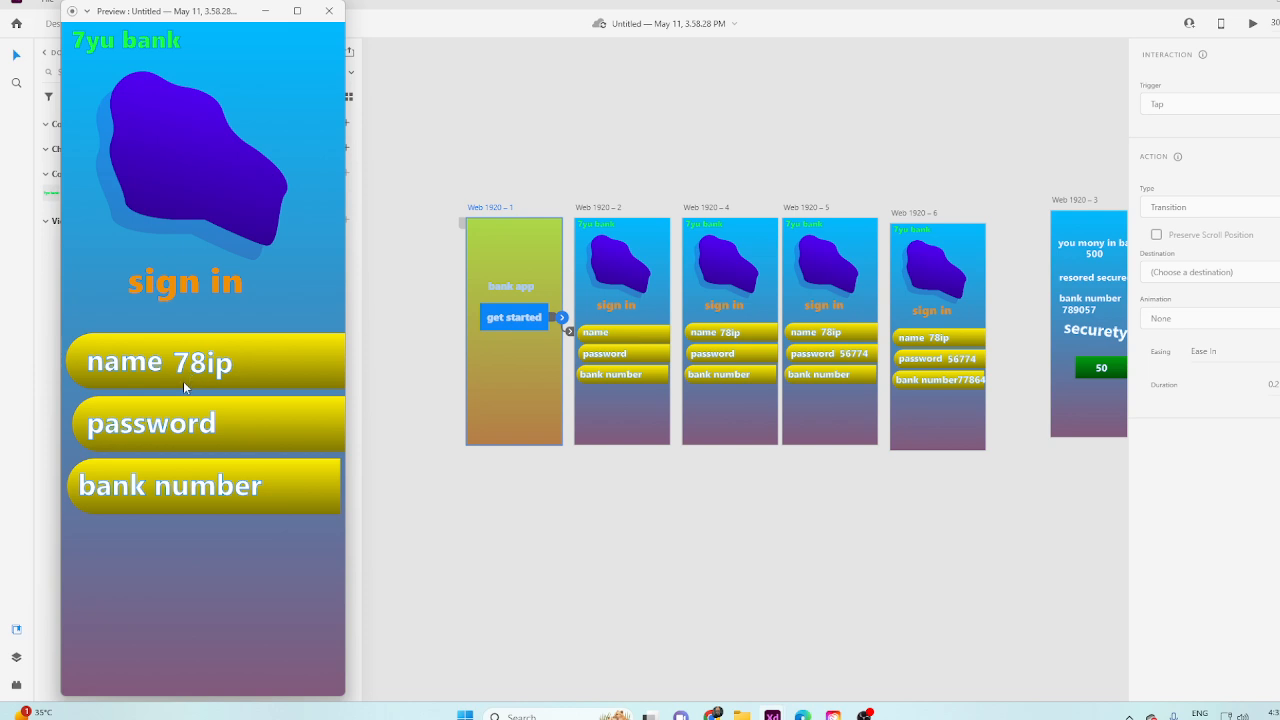
left_click(191, 422)
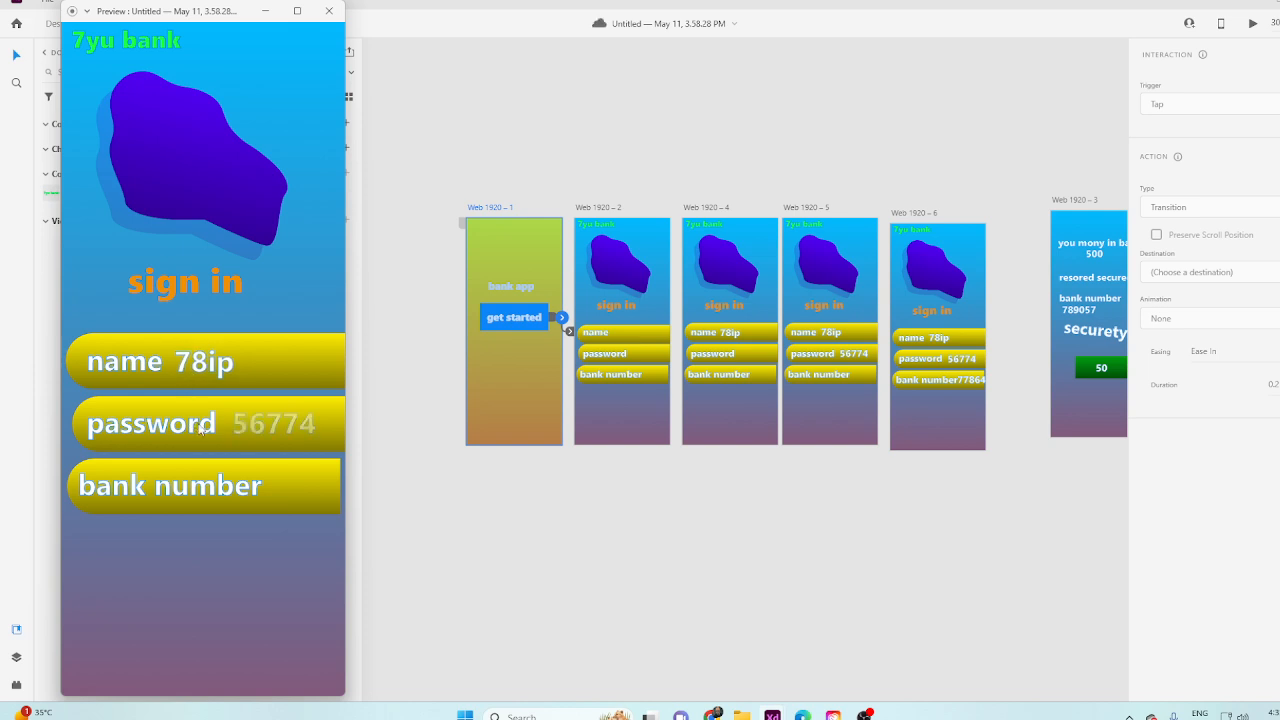
left_click(214, 497)
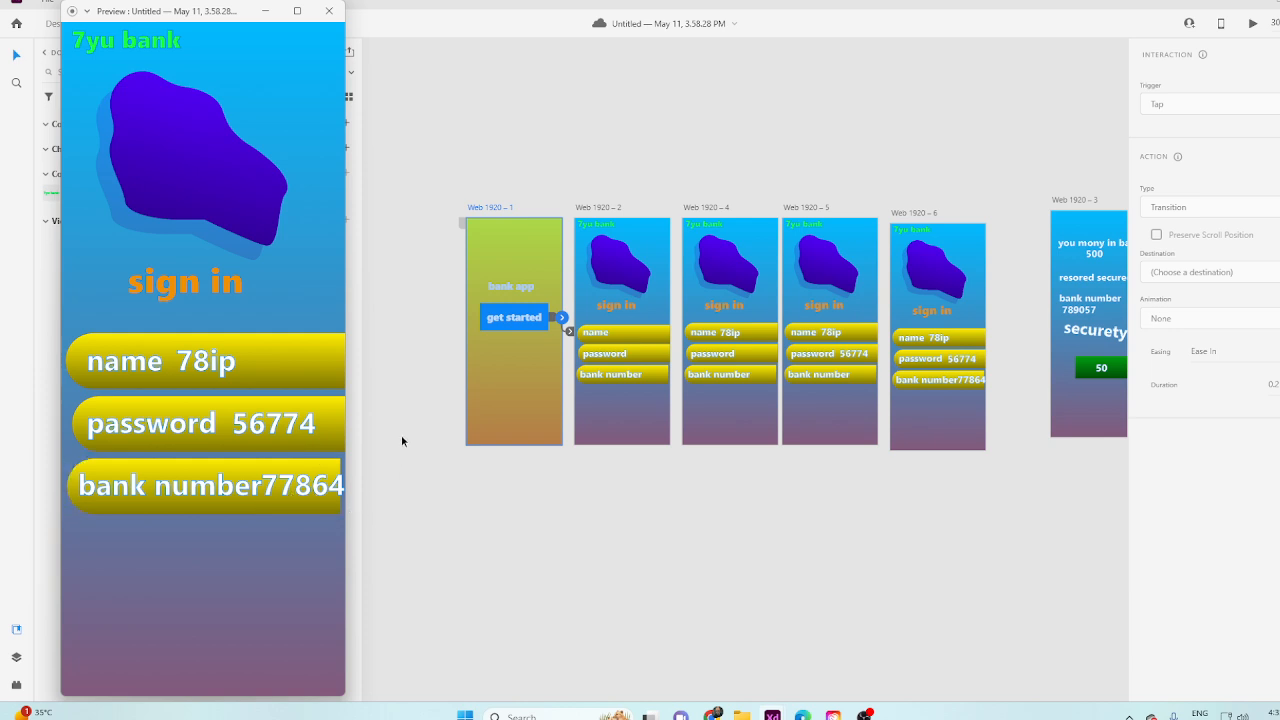
Close the preview and set the get started button's trigger to Keys & Gamepad with Ctrl+M as the key.
left_click(328, 11)
left_click_drag(437, 566, 519, 581)
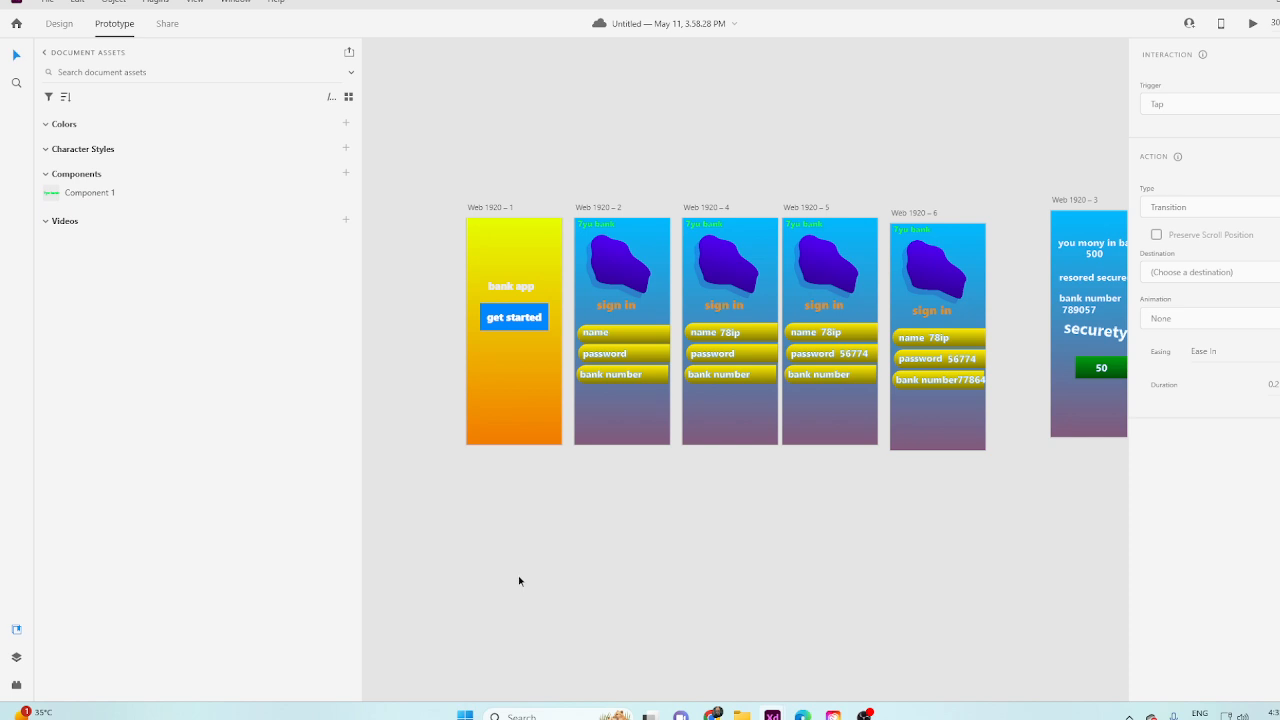
scroll(525, 535, "up", 4)
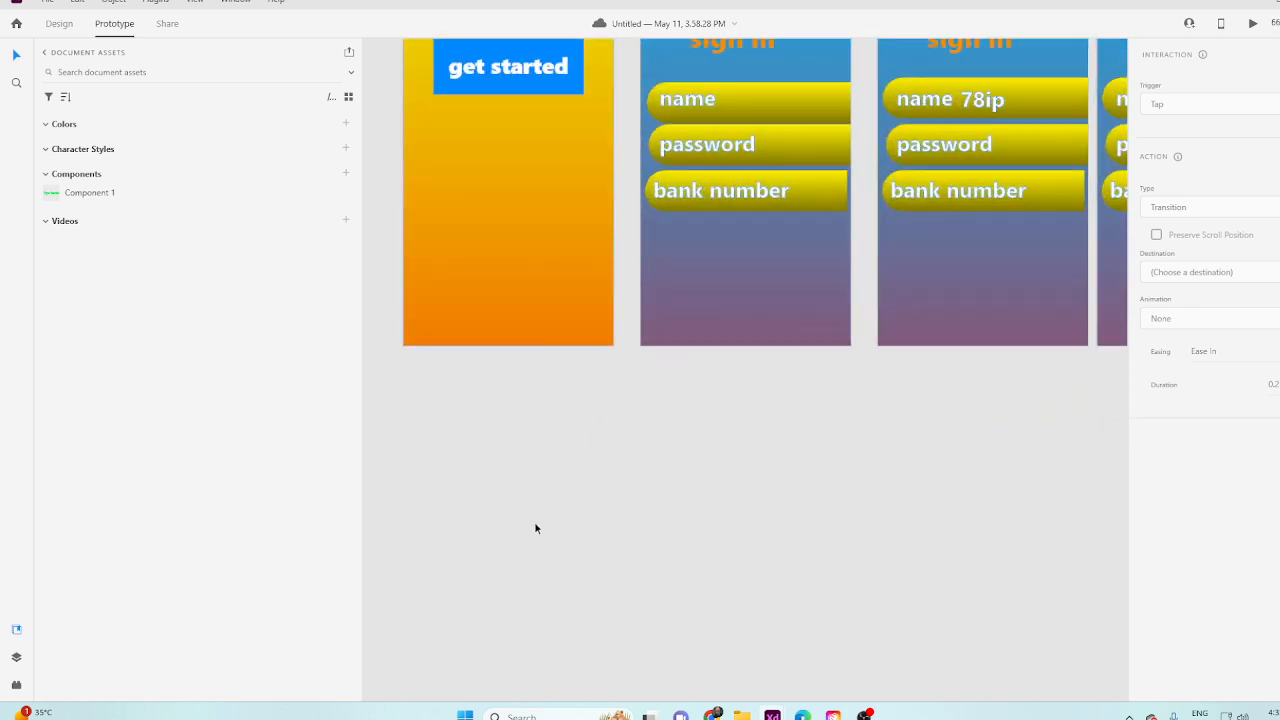
scroll(605, 256, "up", 1)
left_click(555, 290)
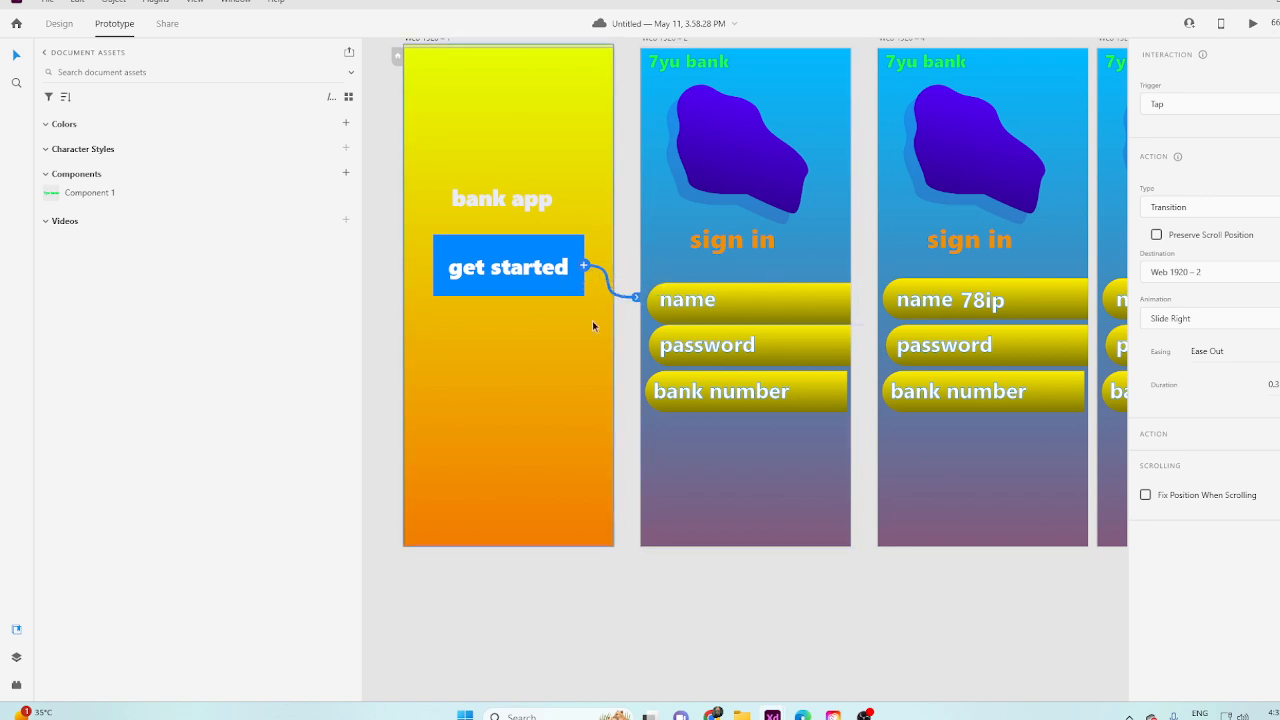
scroll(823, 362, "up", 1)
scroll(823, 362, "up", 1)
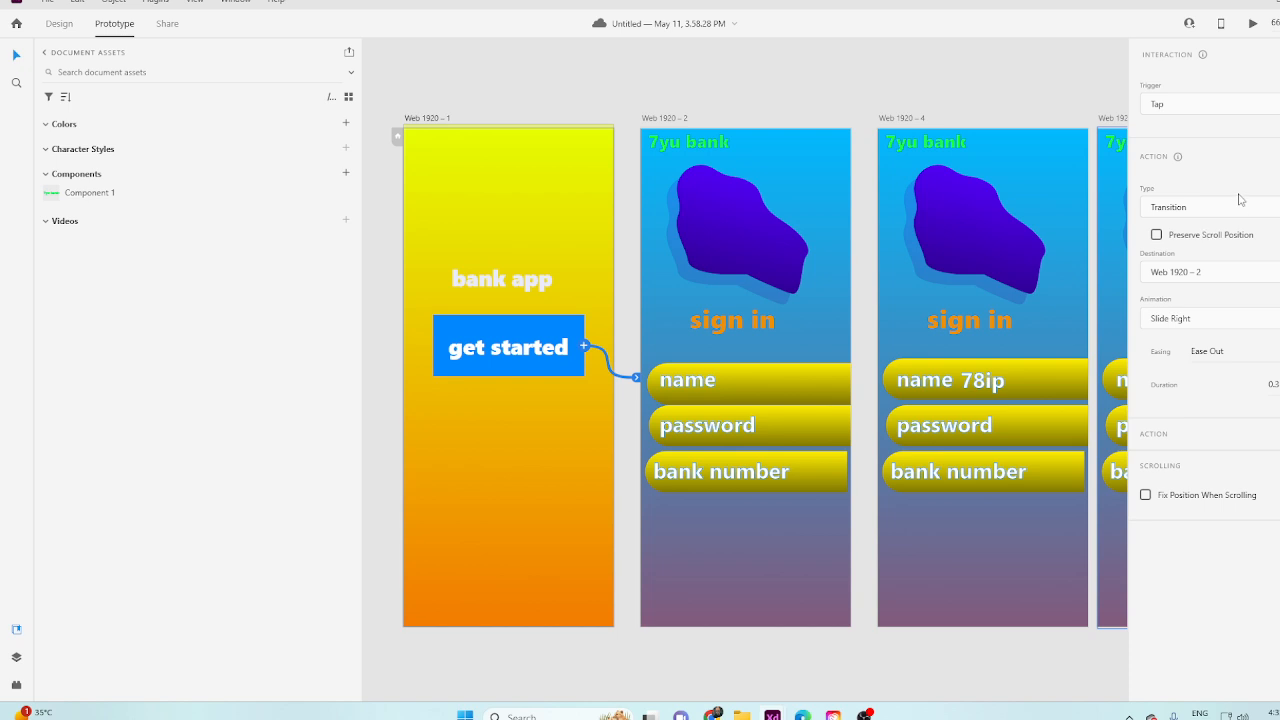
left_click(1162, 104)
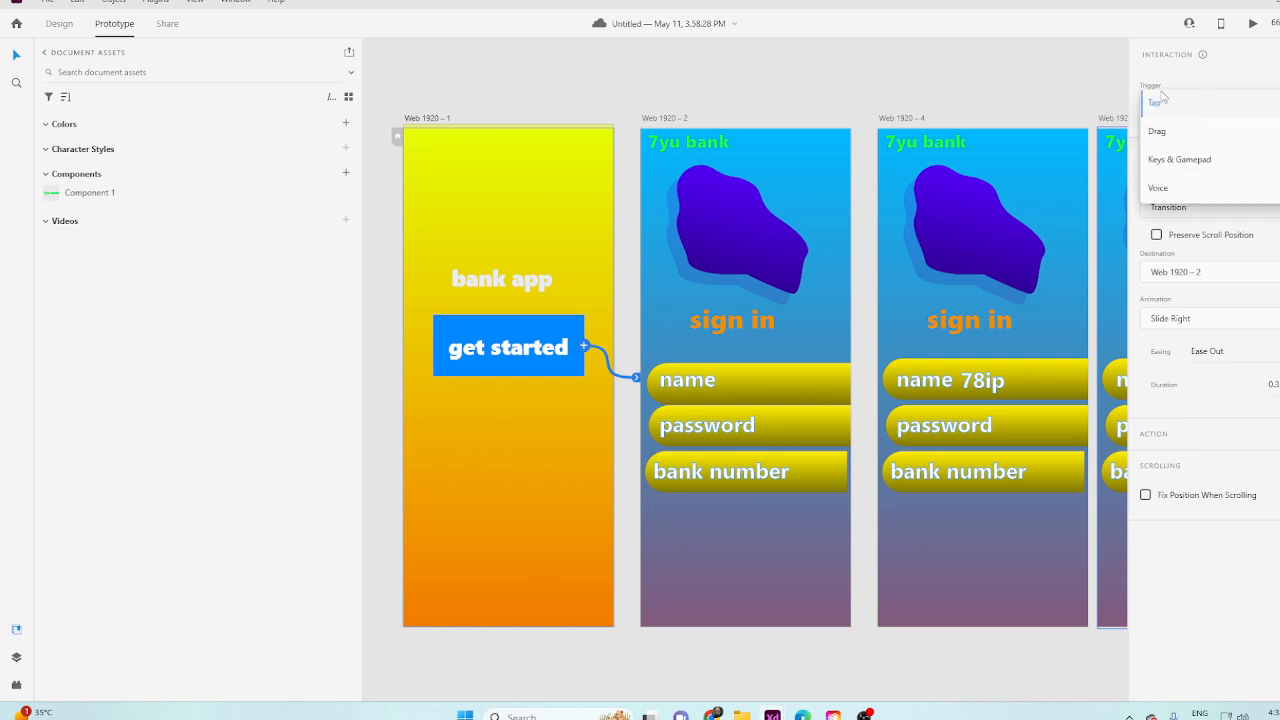
left_click(1174, 166)
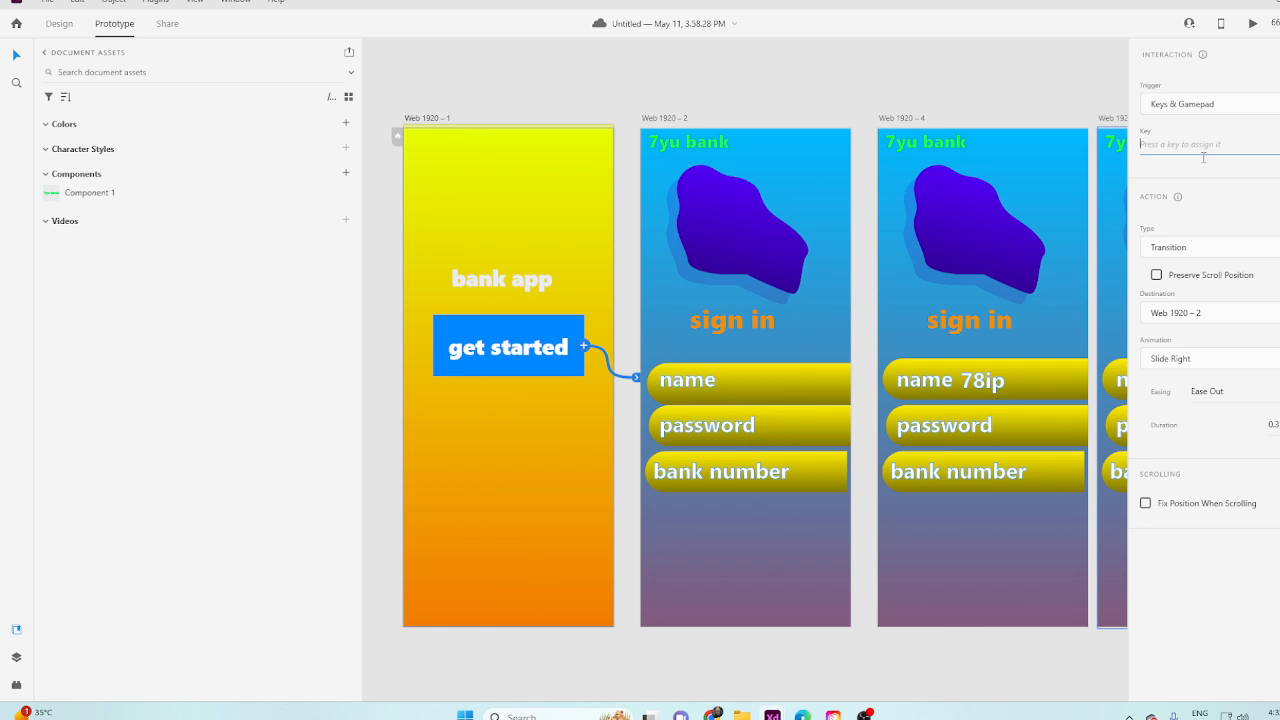
key("ctrl+m")
left_click(1029, 100)
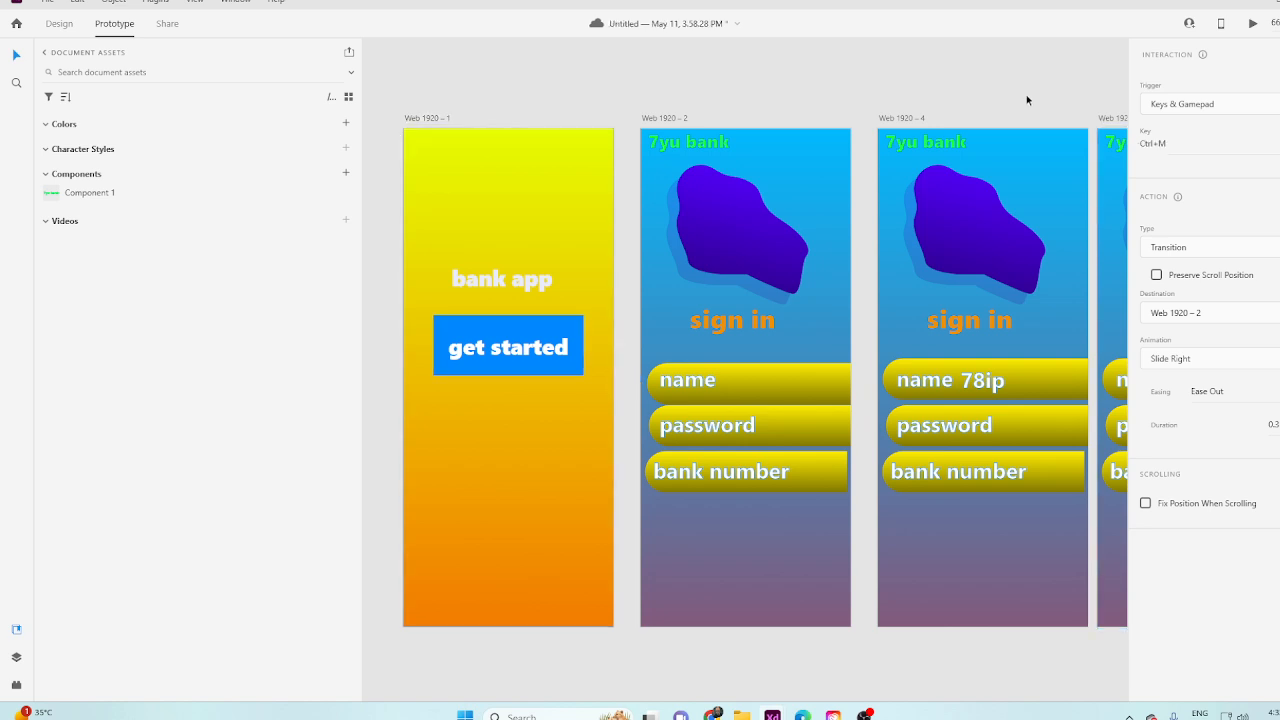
Preview the prototype from Web 1920 – 1, testing the get started button's Ctrl+M trigger, and close the preview.
left_click(1254, 24)
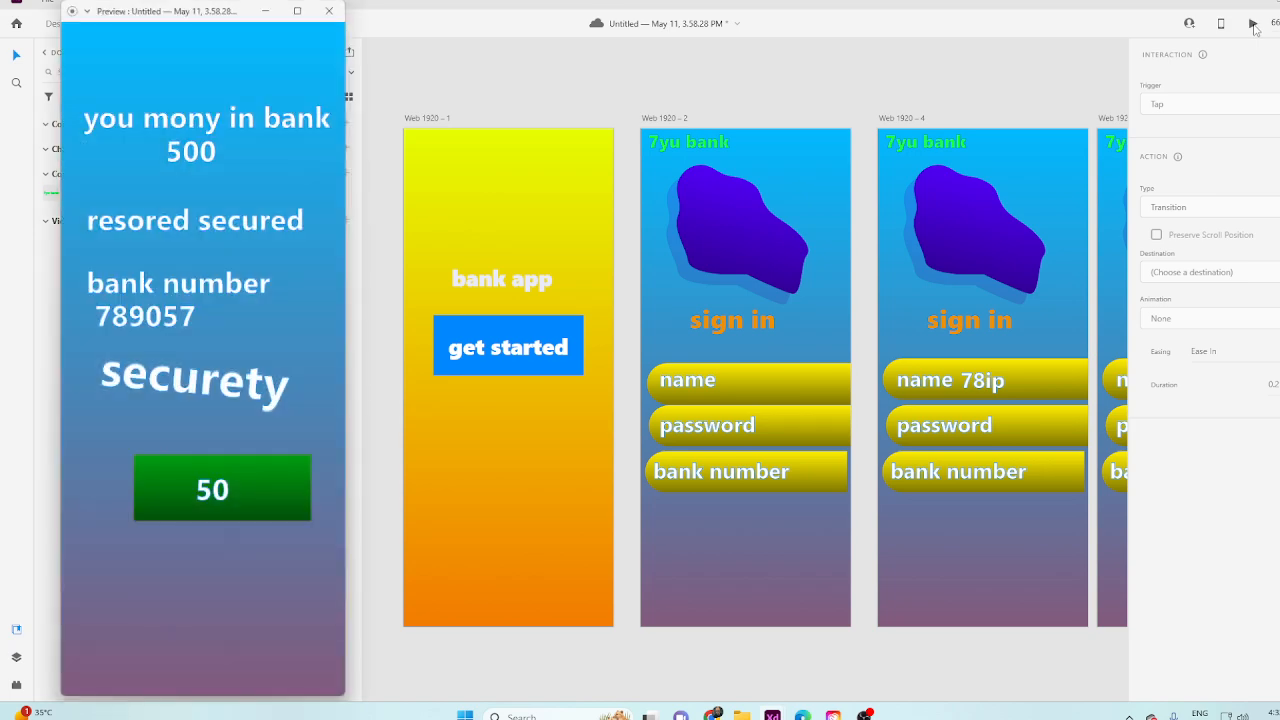
left_click(330, 10)
left_click(476, 193)
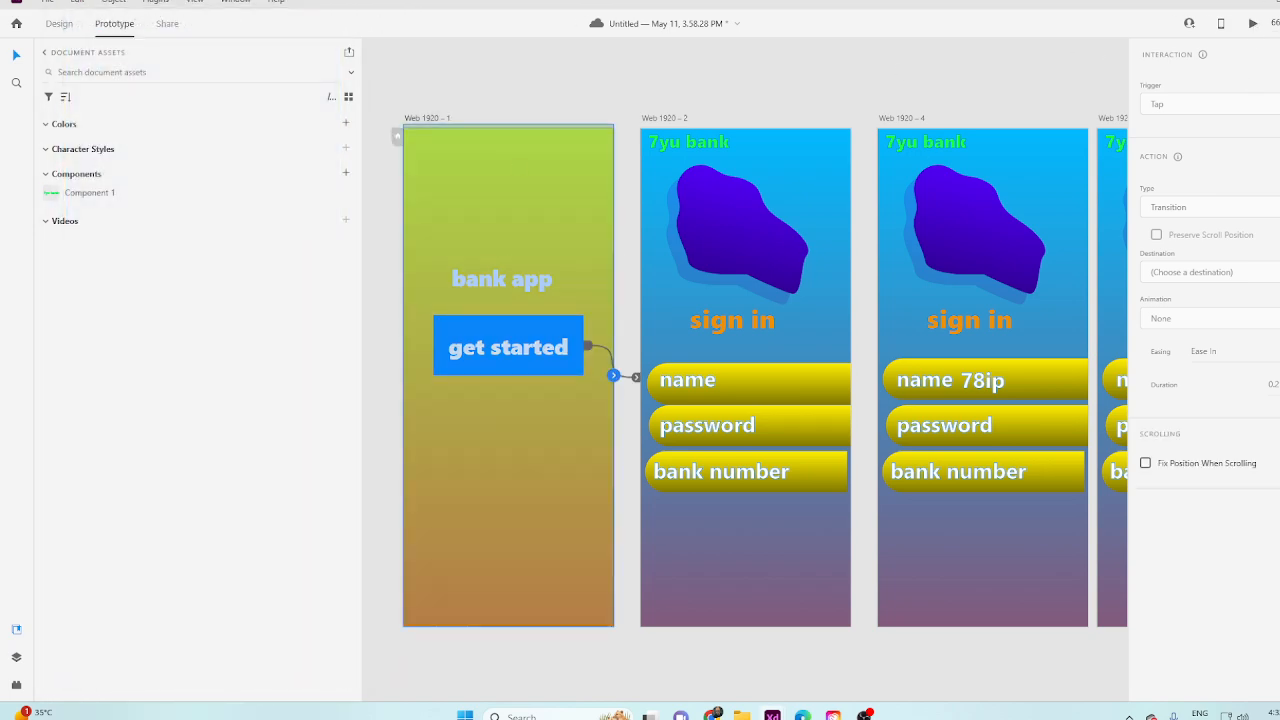
left_click(1252, 24)
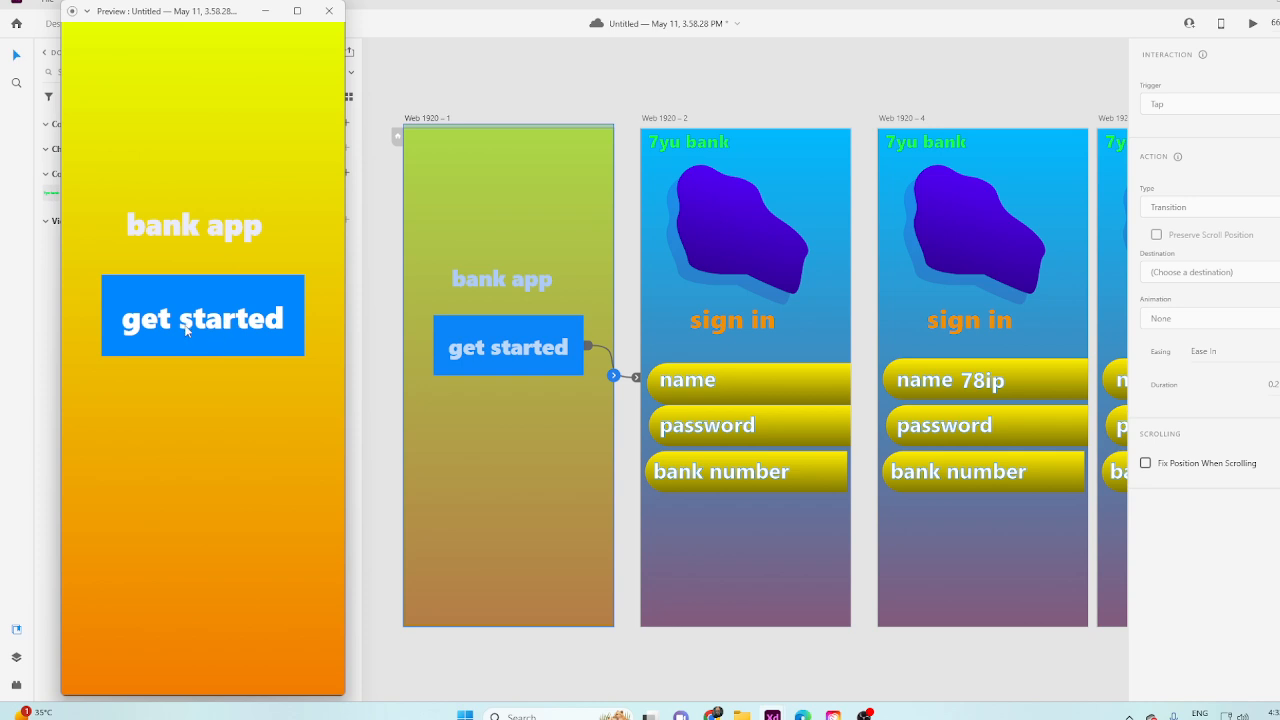
left_click(239, 331)
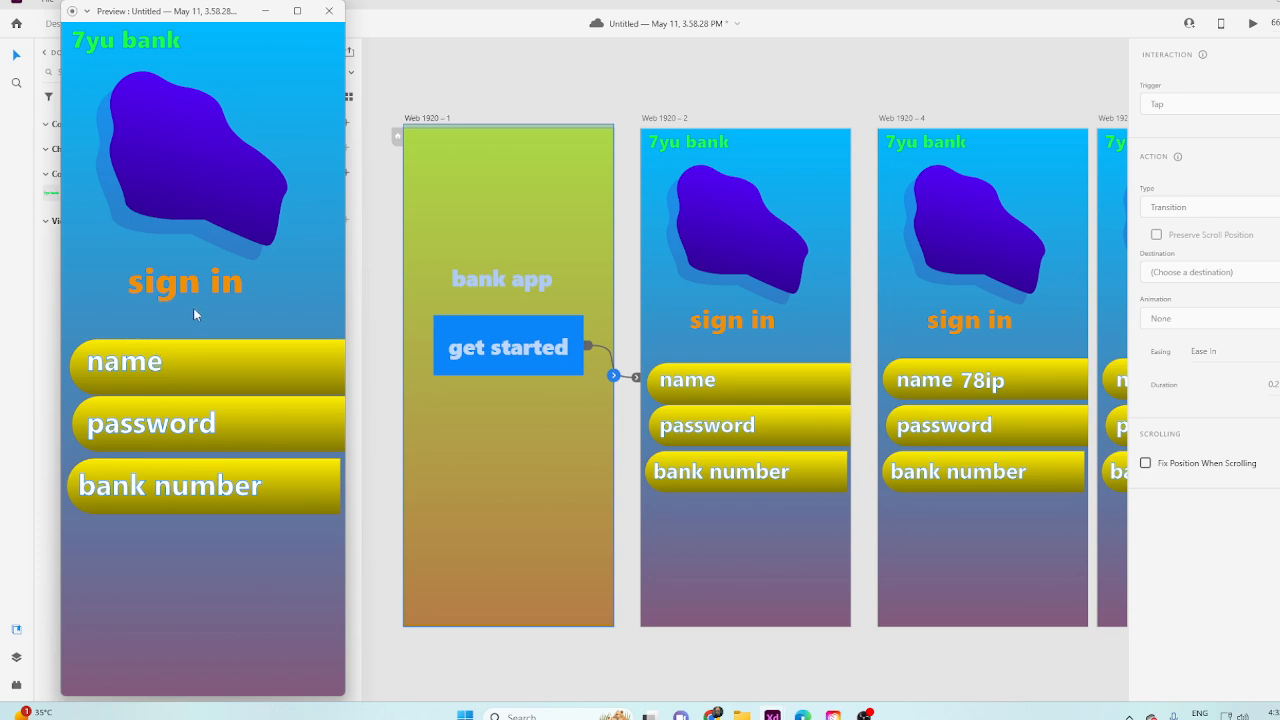
left_click(329, 11)
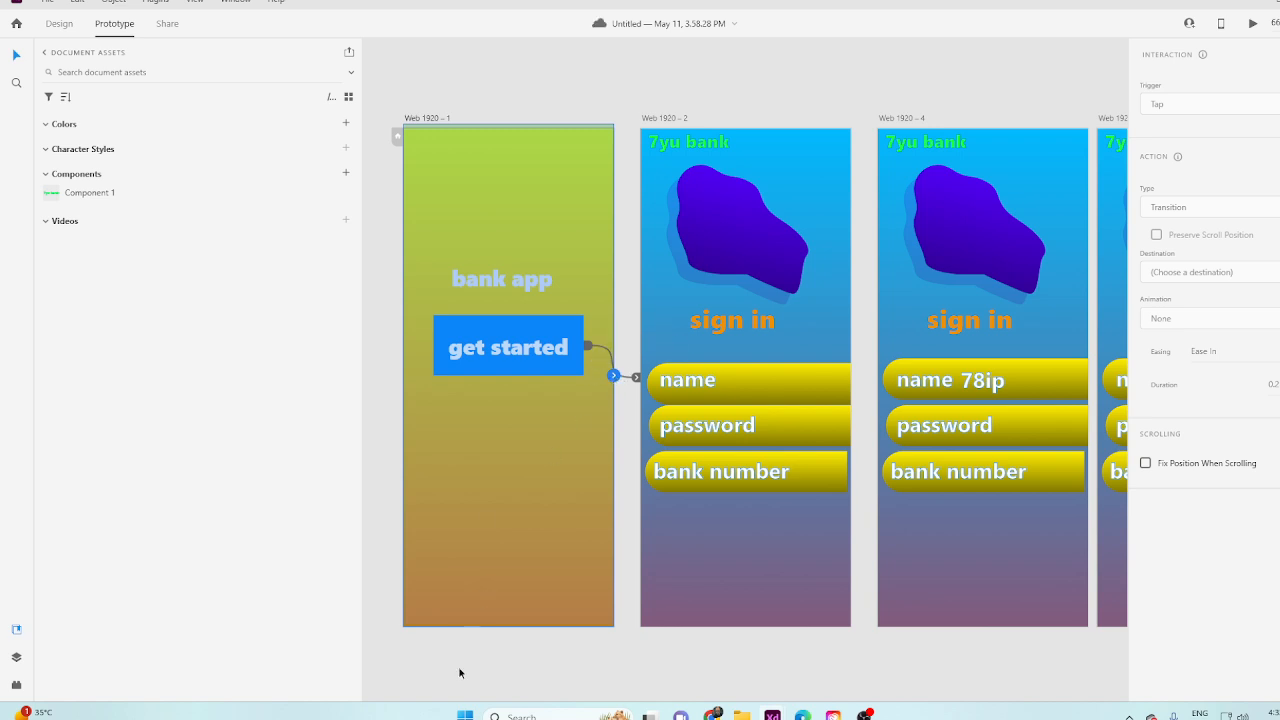
Change the get started button's trigger to Voice with the command "next page".
left_click(568, 368)
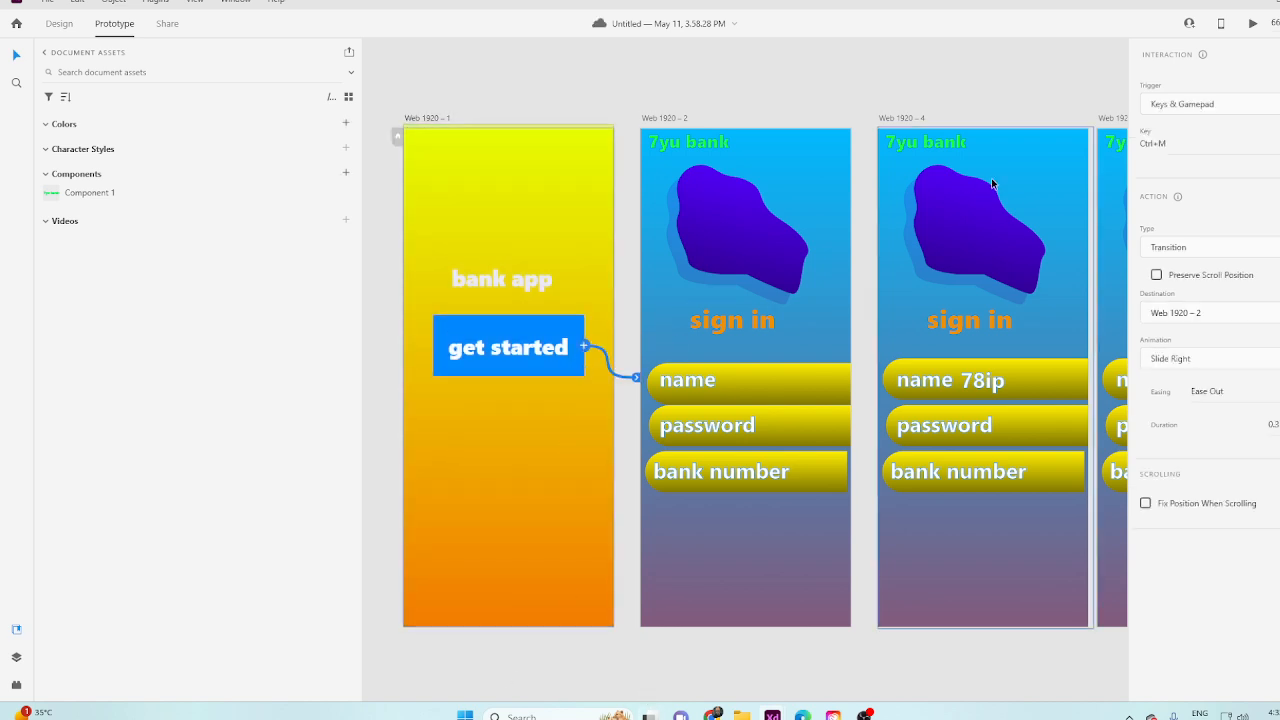
left_click(1195, 106)
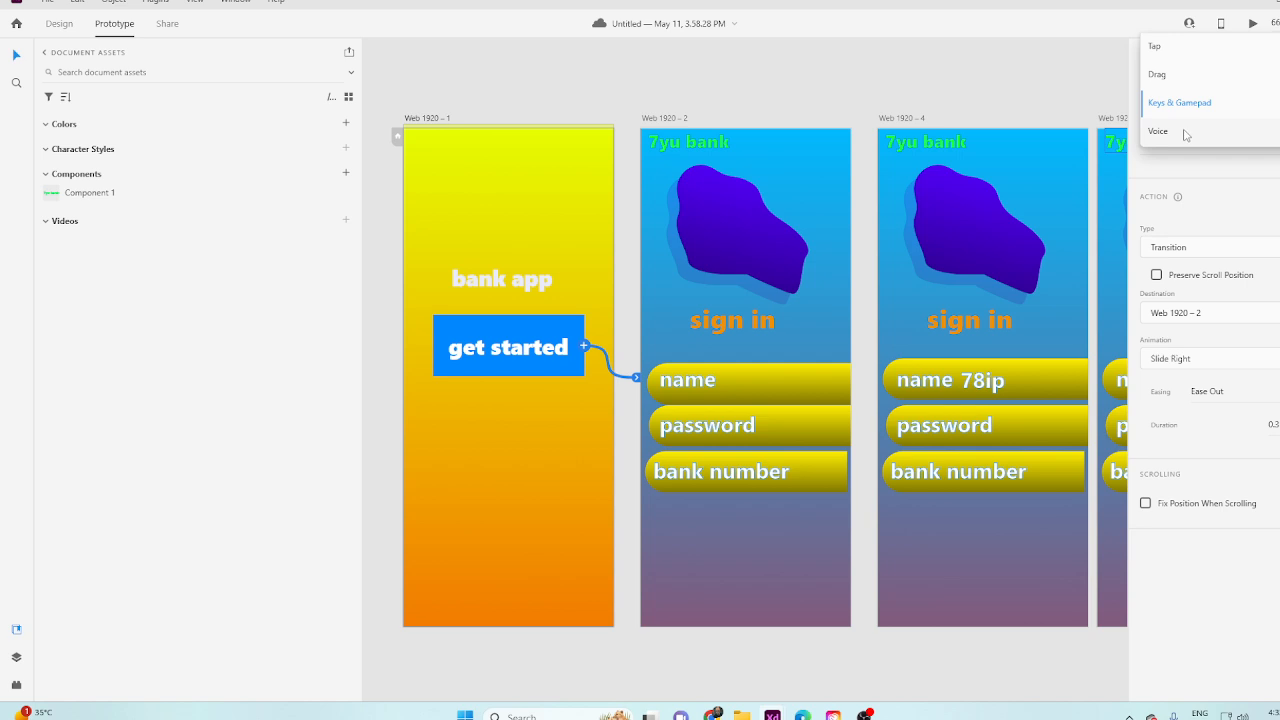
left_click(1185, 130)
left_click(1190, 106)
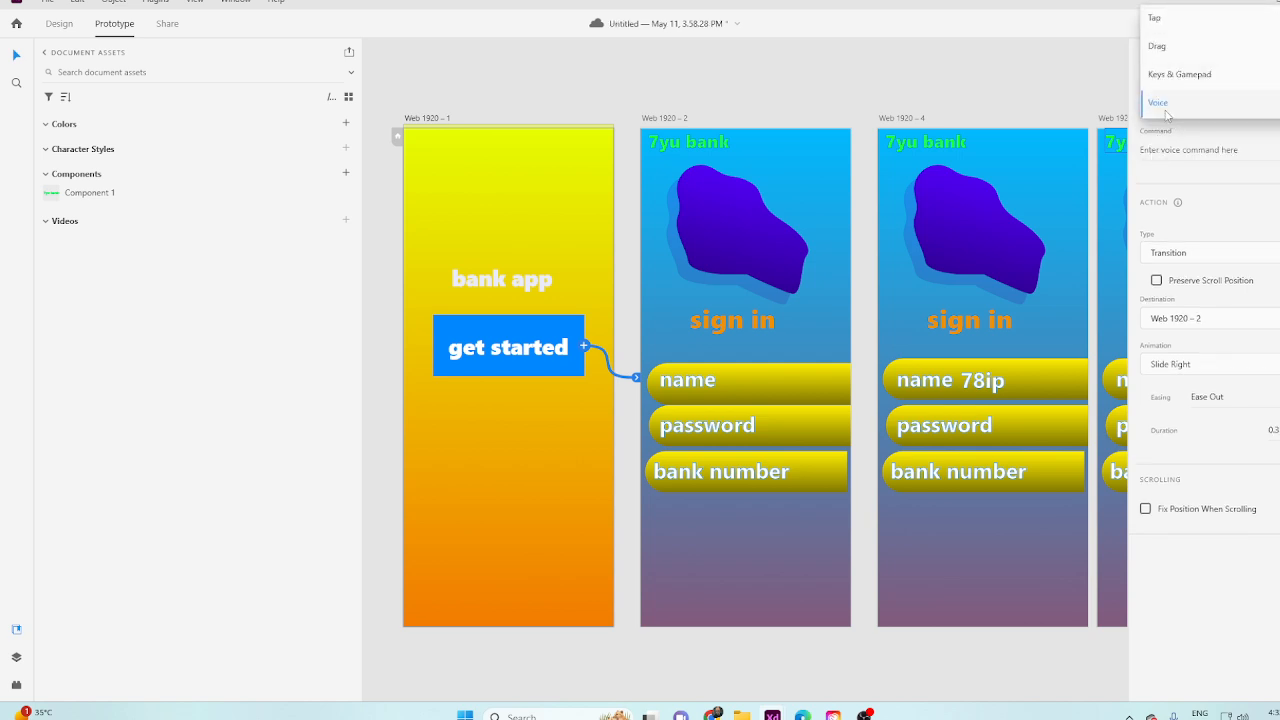
left_click(1168, 115)
left_click(1168, 152)
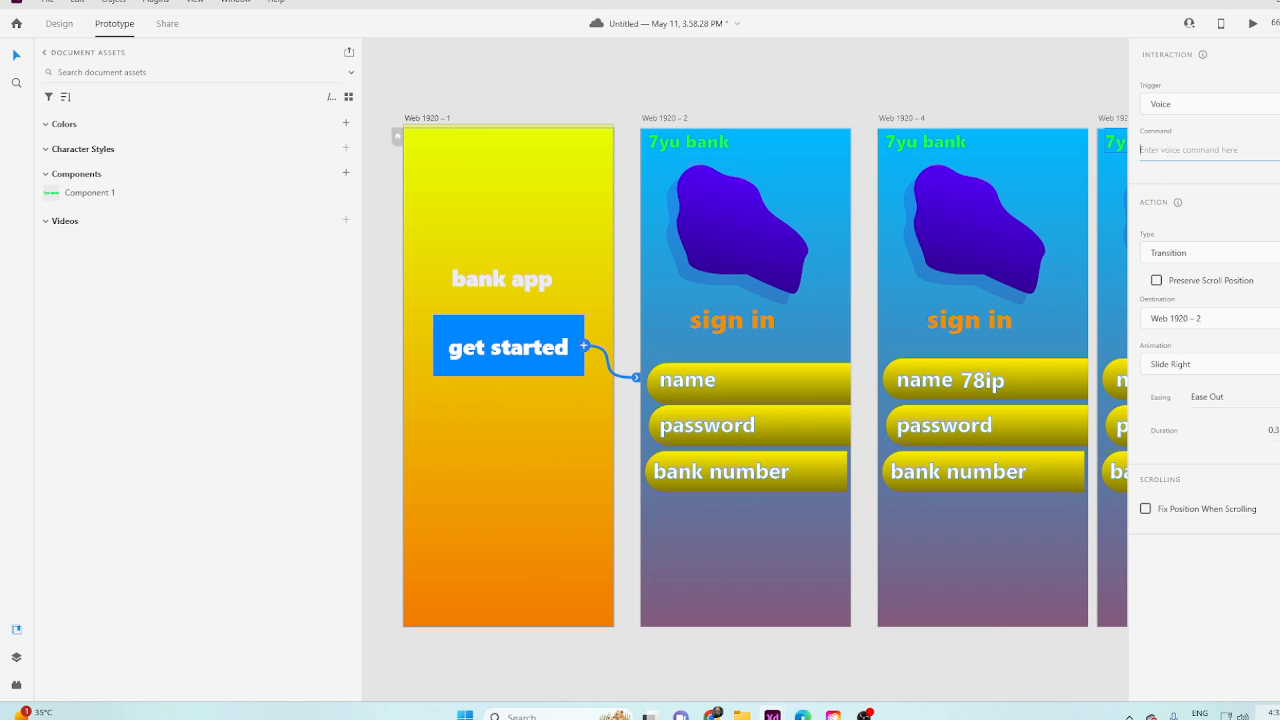
type("next page")
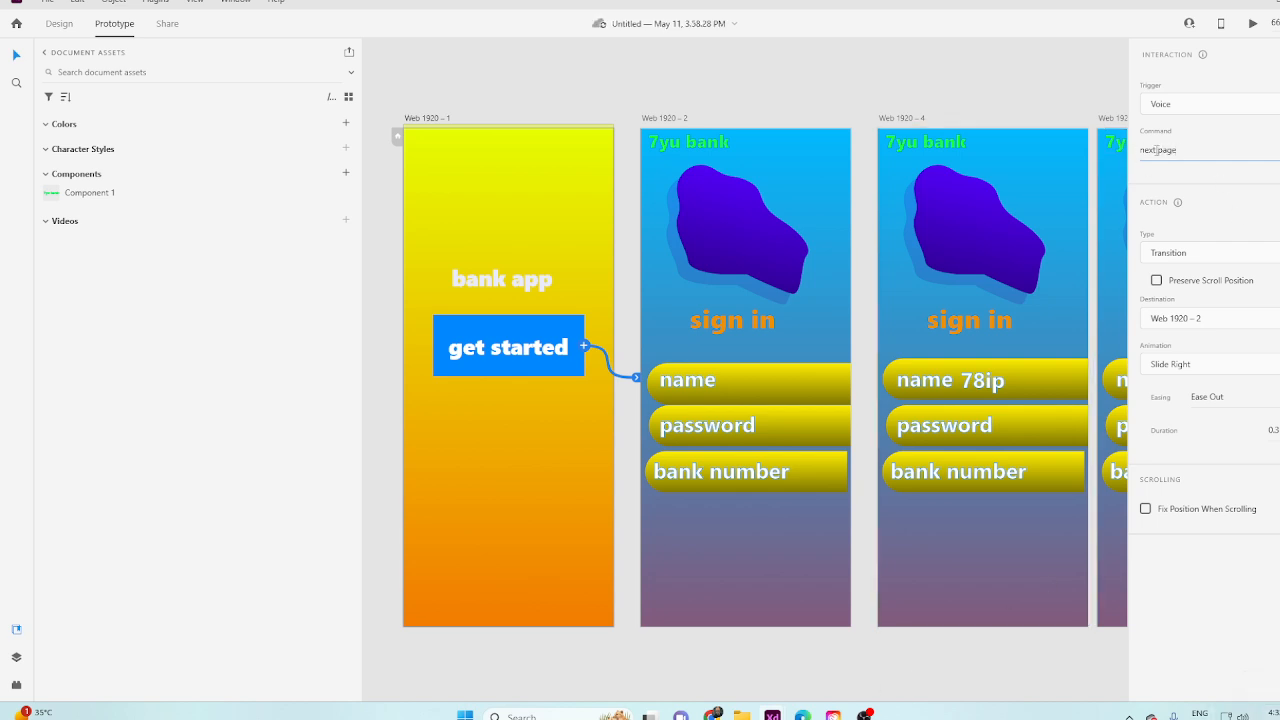
left_click(995, 94)
Preview the prototype from Web 1920 – 1, testing the get started button's "next page" voice command, and close the preview.
left_click(1251, 23)
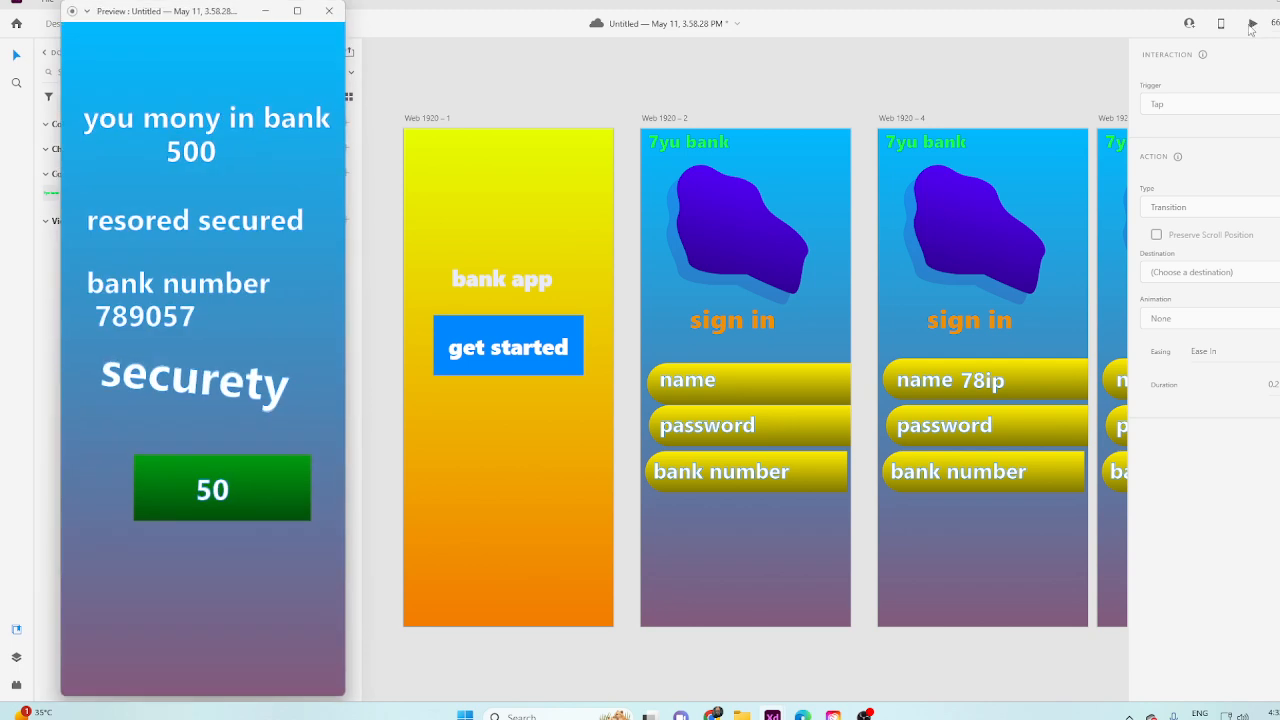
left_click(332, 11)
left_click(500, 200)
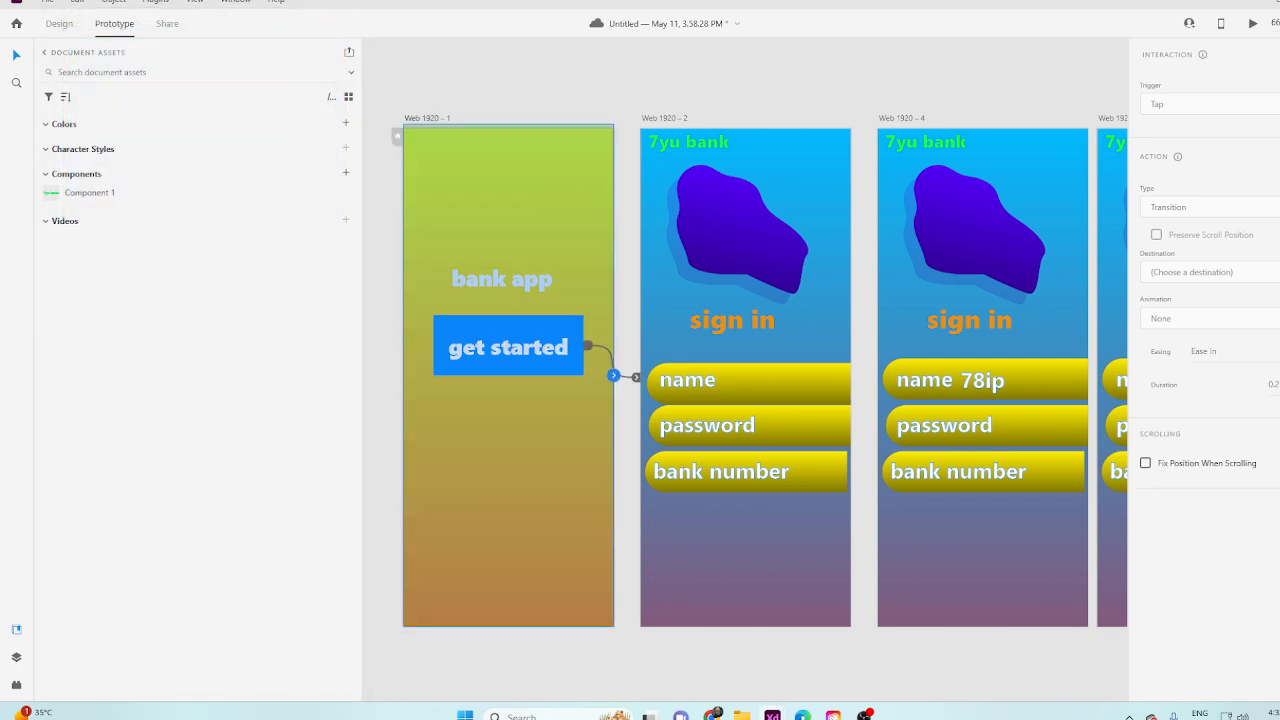
left_click(1252, 24)
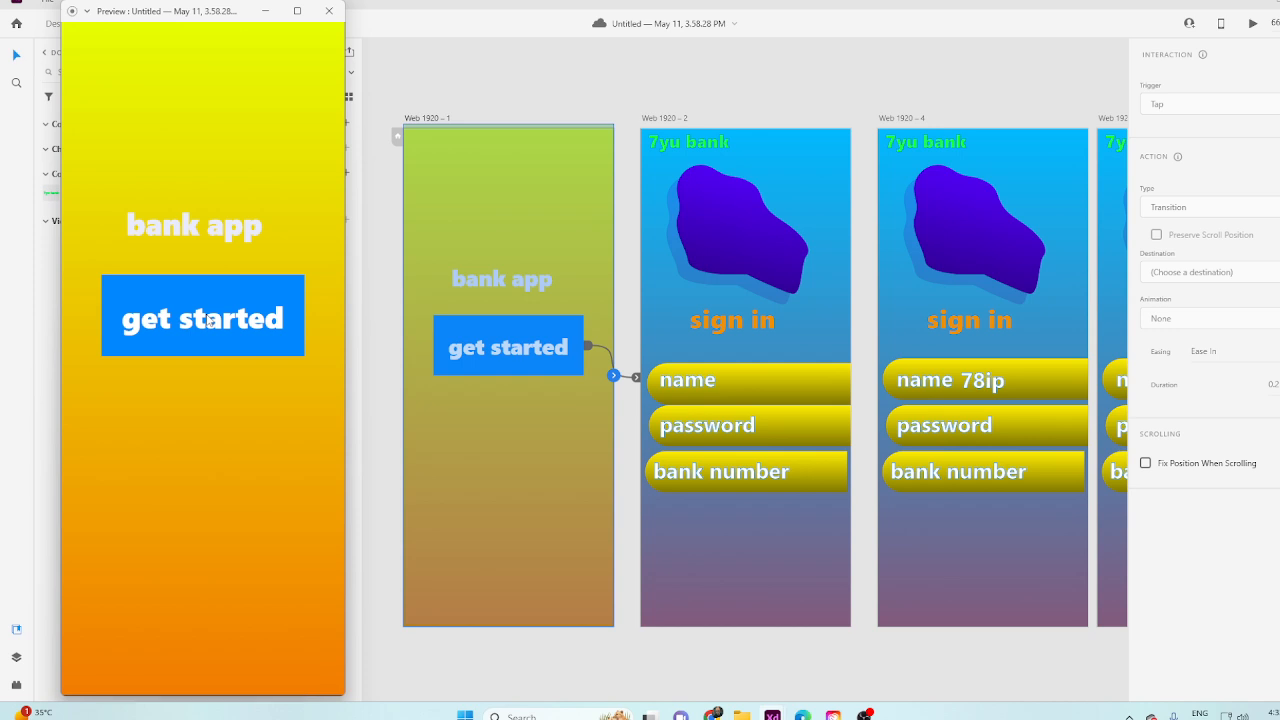
left_click(208, 316)
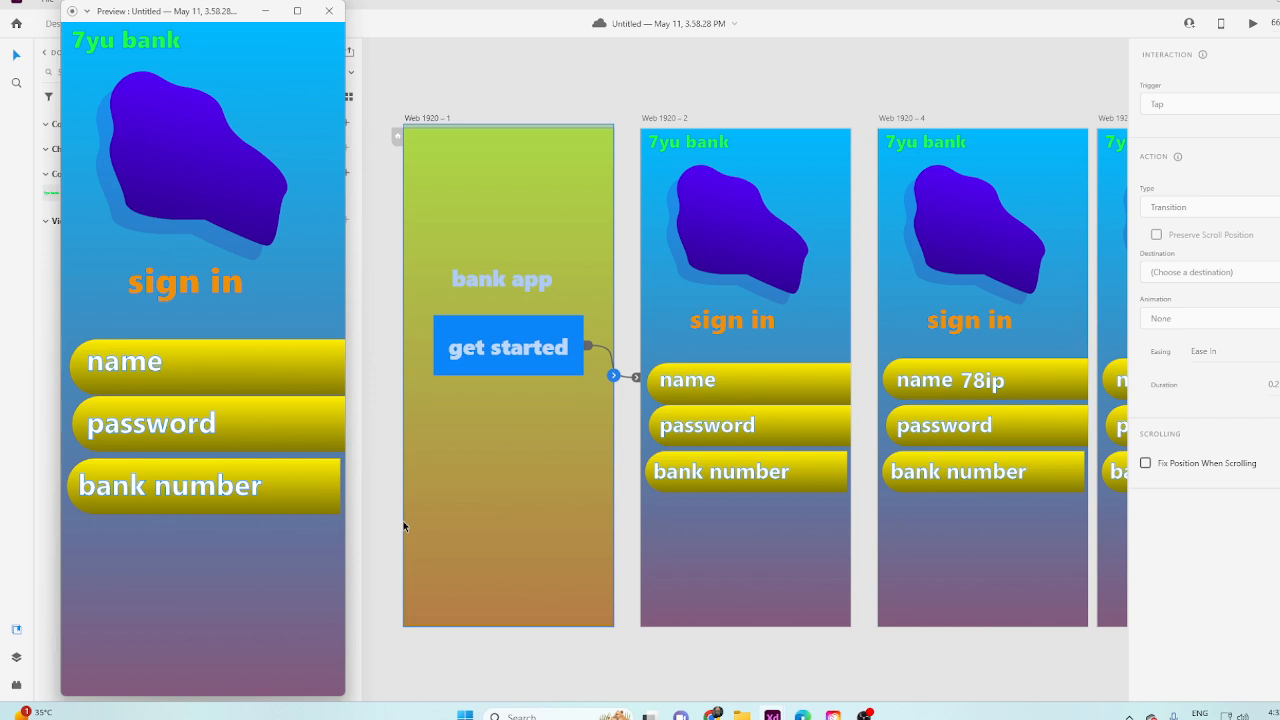
left_click(329, 11)
Change the trigger of the get started button on Web 1920 – 1 to Drag.
scroll(548, 362, "up", 1)
left_click(525, 115)
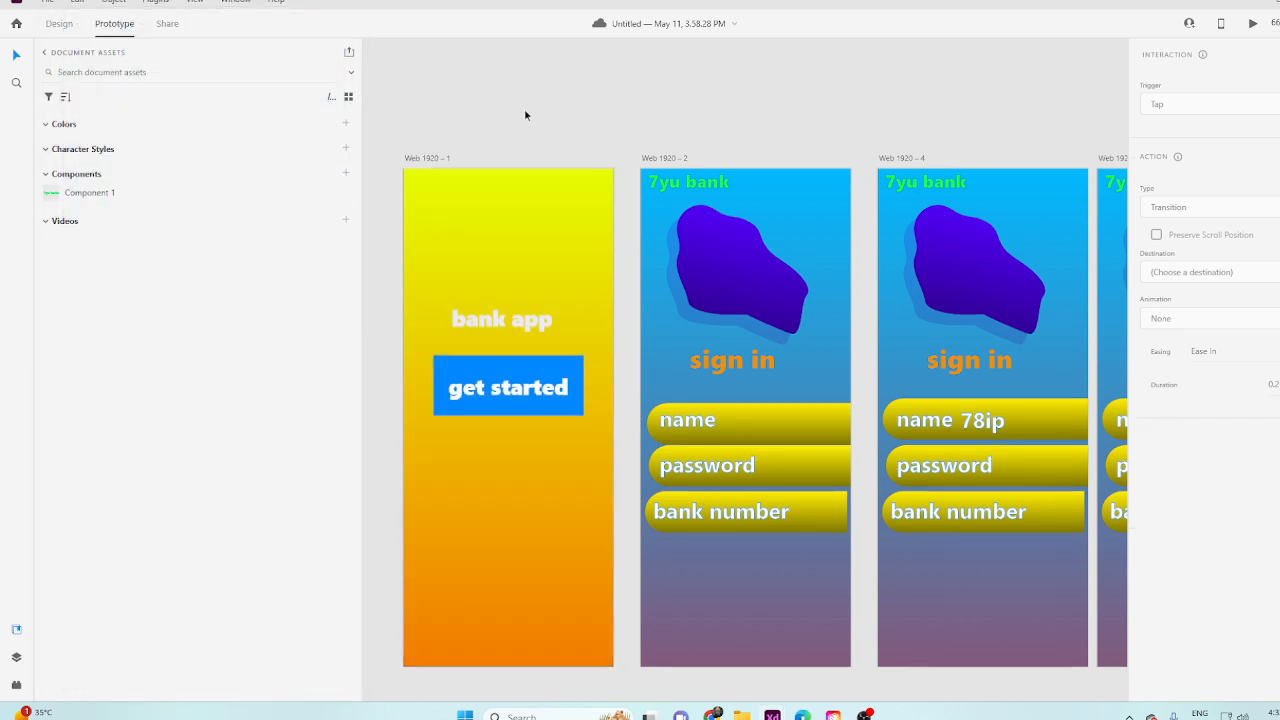
left_click(576, 405)
left_click(1196, 106)
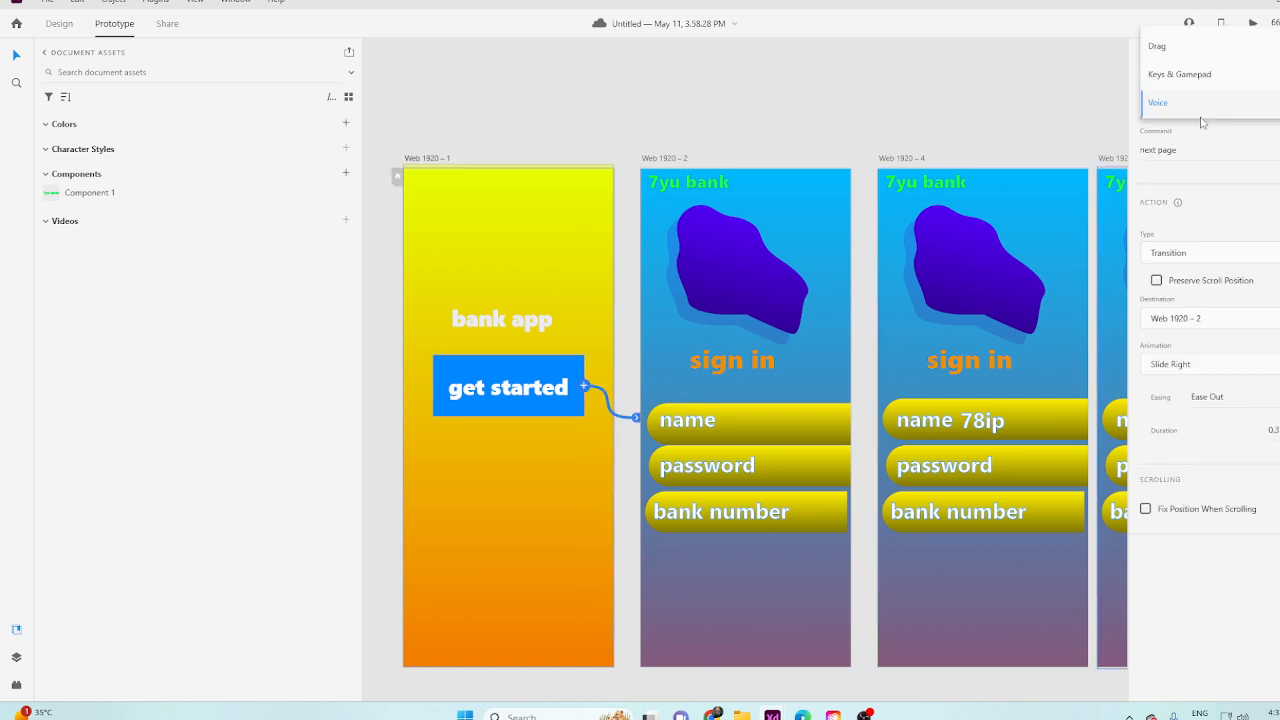
left_click(1186, 57)
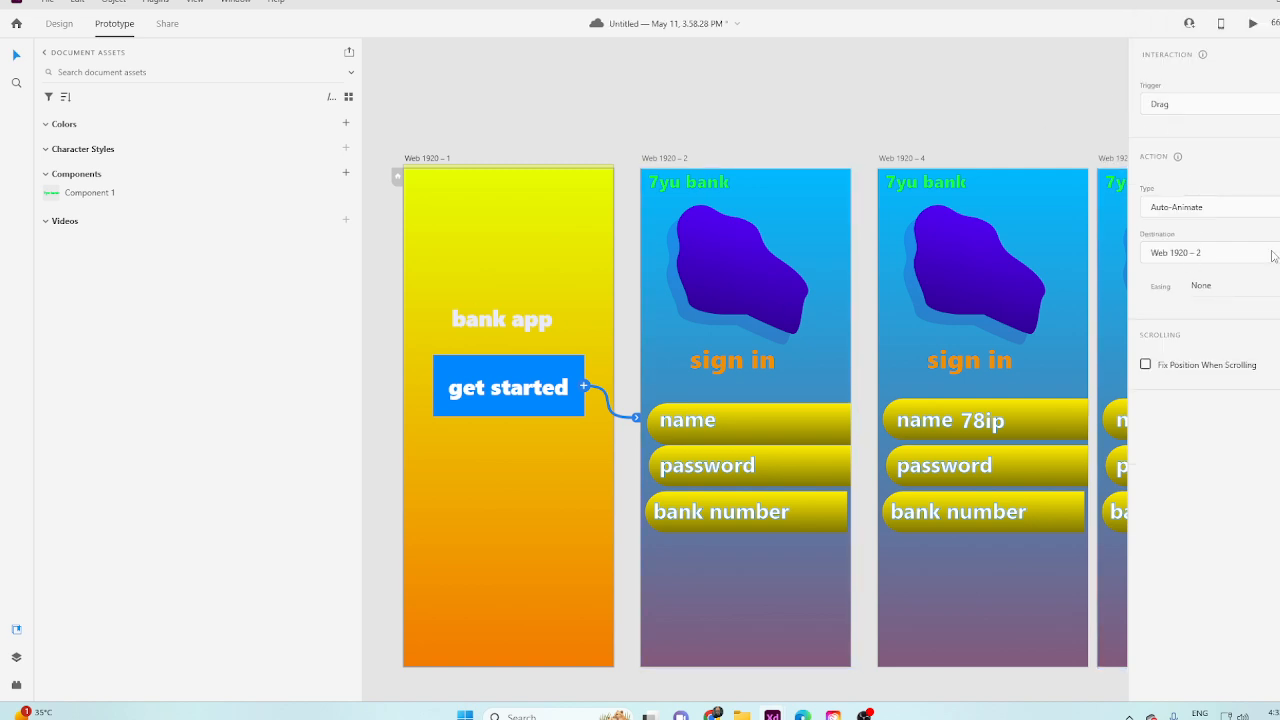
Preview the drag interaction on the get started button, enlarge the preview to full screen, and close it.
left_click(1253, 24)
left_click_drag(217, 328, 246, 325)
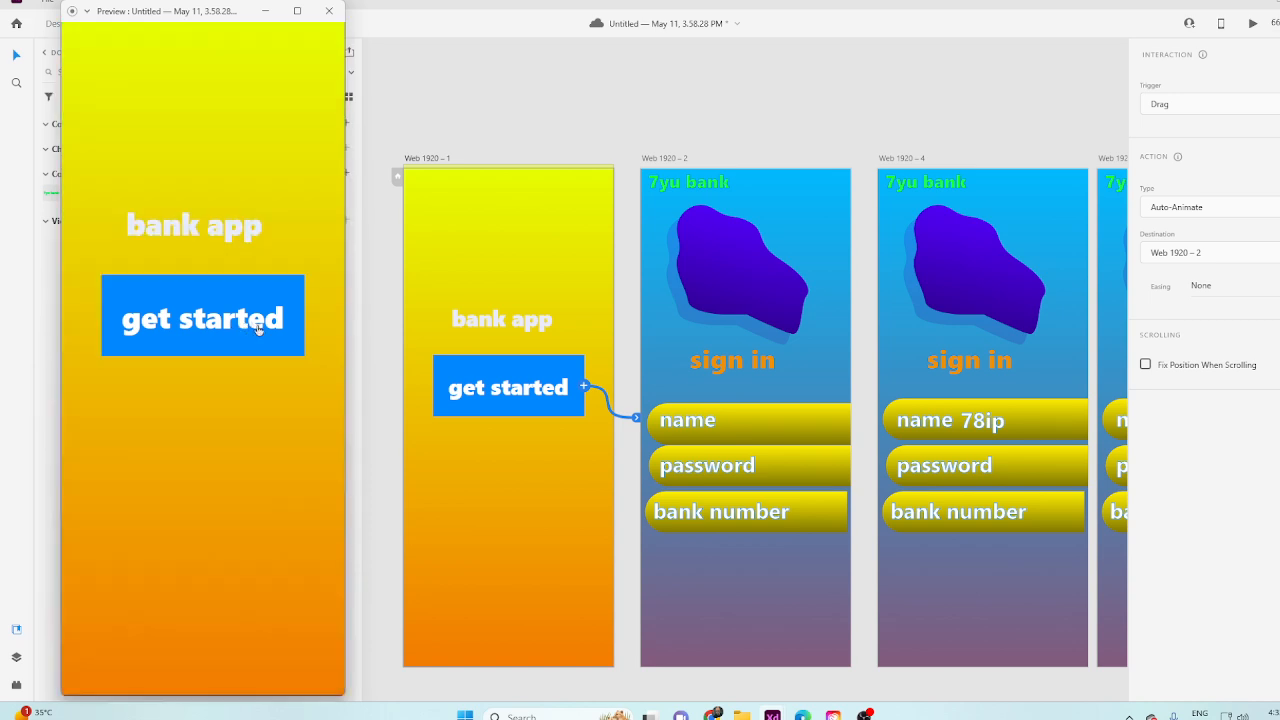
left_click(297, 10)
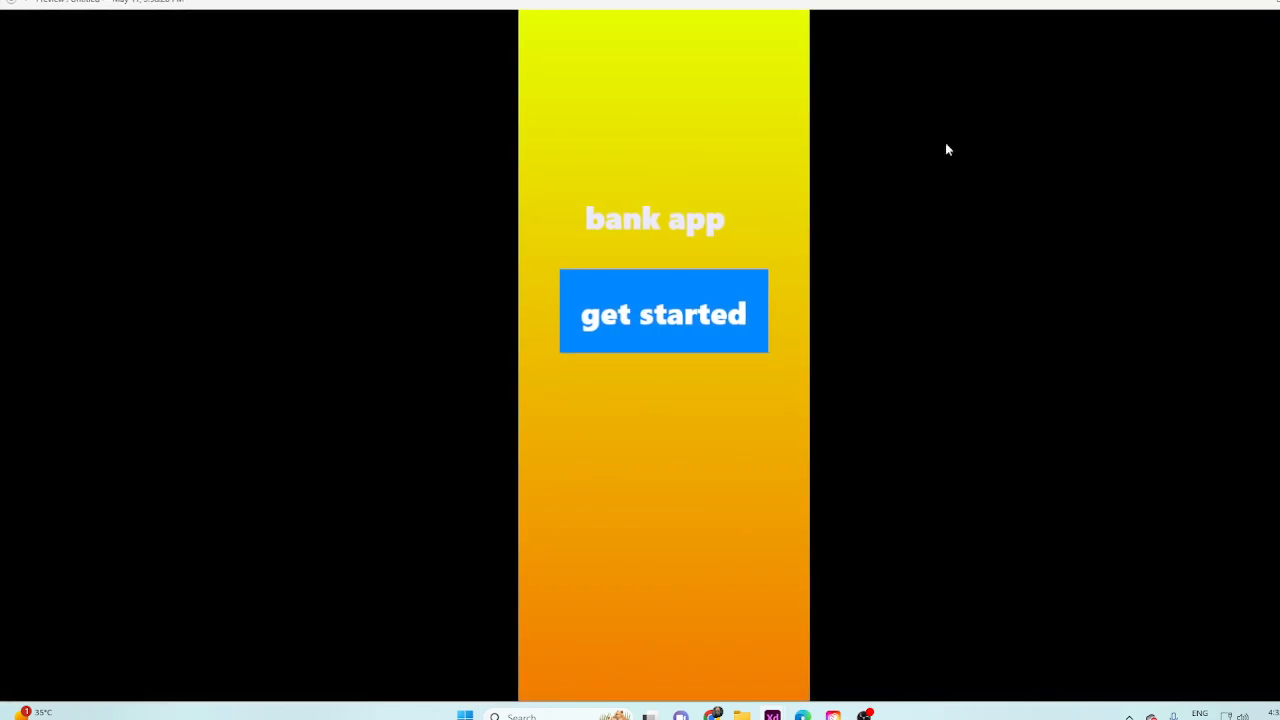
left_click(1279, 2)
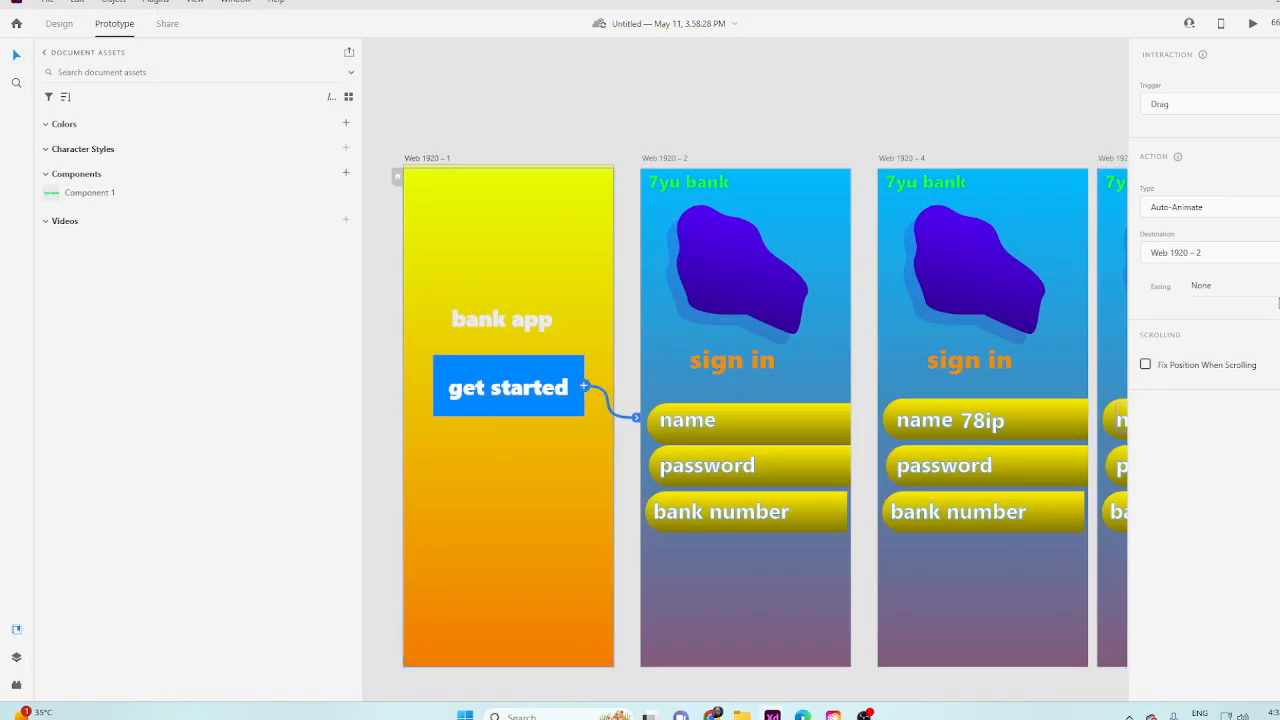
Set the drag interaction's easing to Ease In and test dragging the get started button in the preview.
left_click(1274, 292)
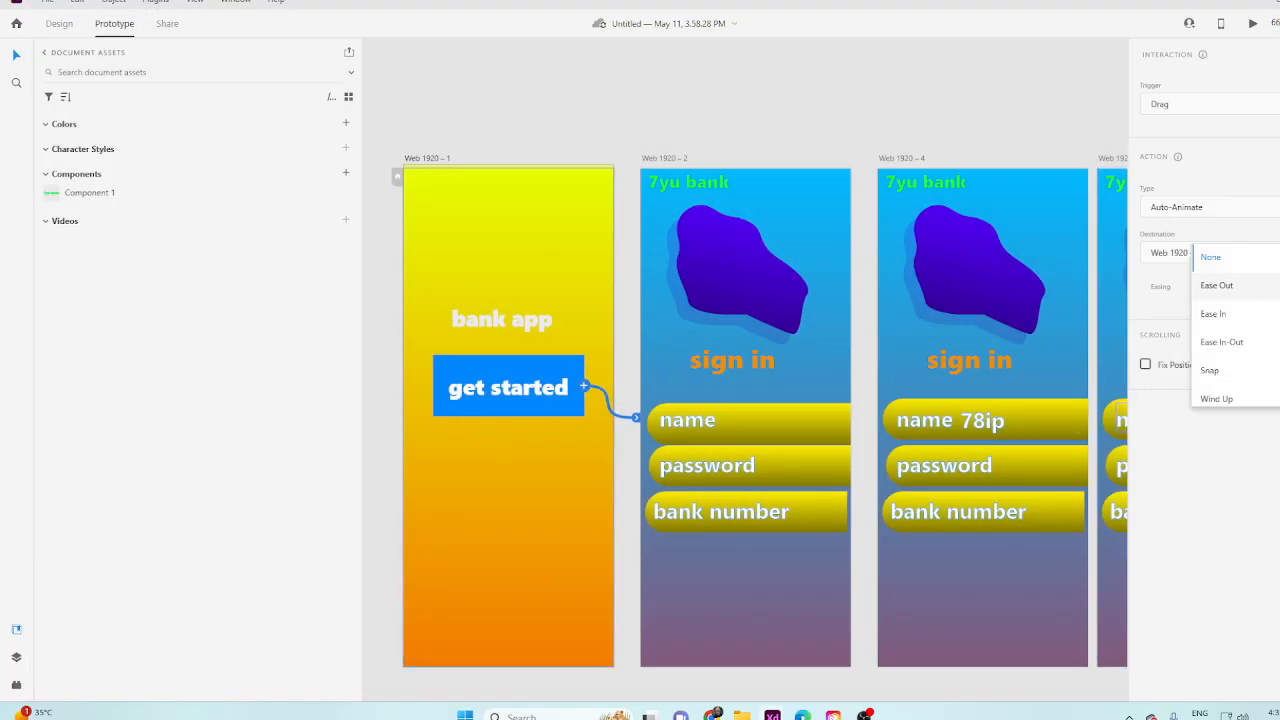
left_click(1238, 318)
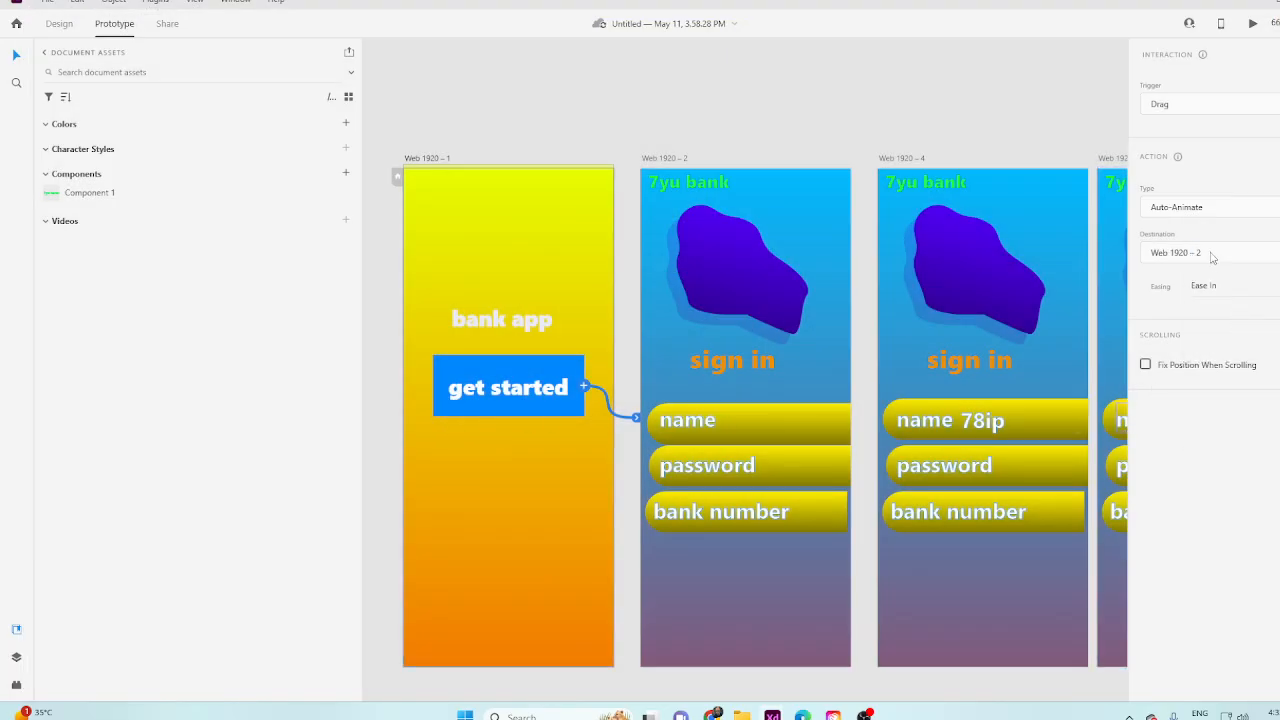
left_click(1253, 23)
left_click_drag(143, 336, 401, 330)
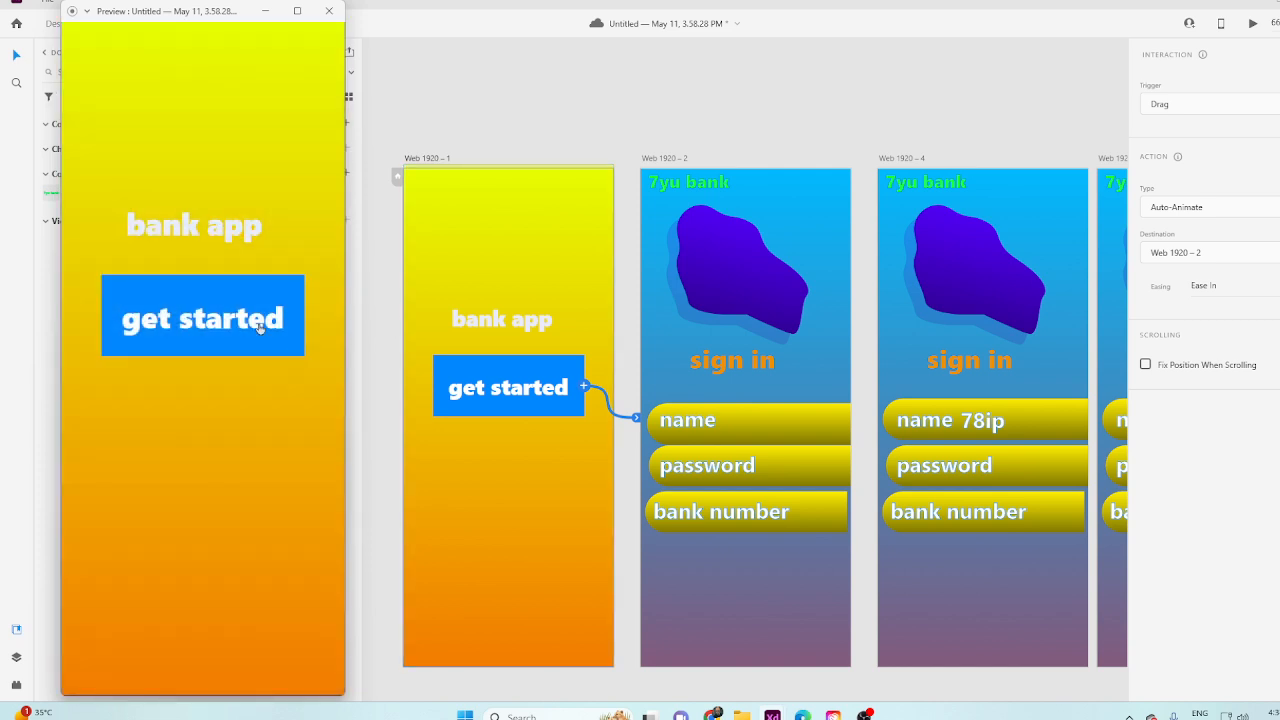
left_click_drag(194, 328, 280, 323)
left_click_drag(250, 330, 371, 324)
left_click_drag(283, 337, 98, 362)
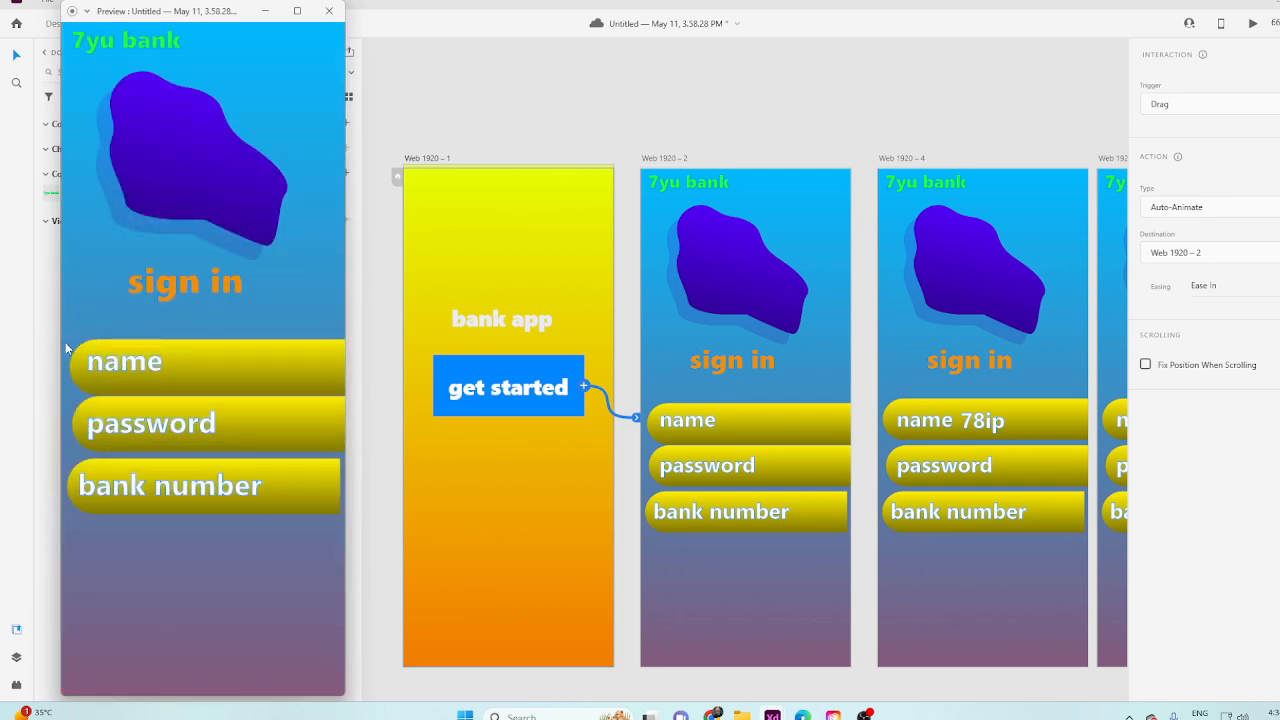
Test the name, password and bank number fields in order in the preview, and close it.
left_click(212, 365)
left_click(201, 413)
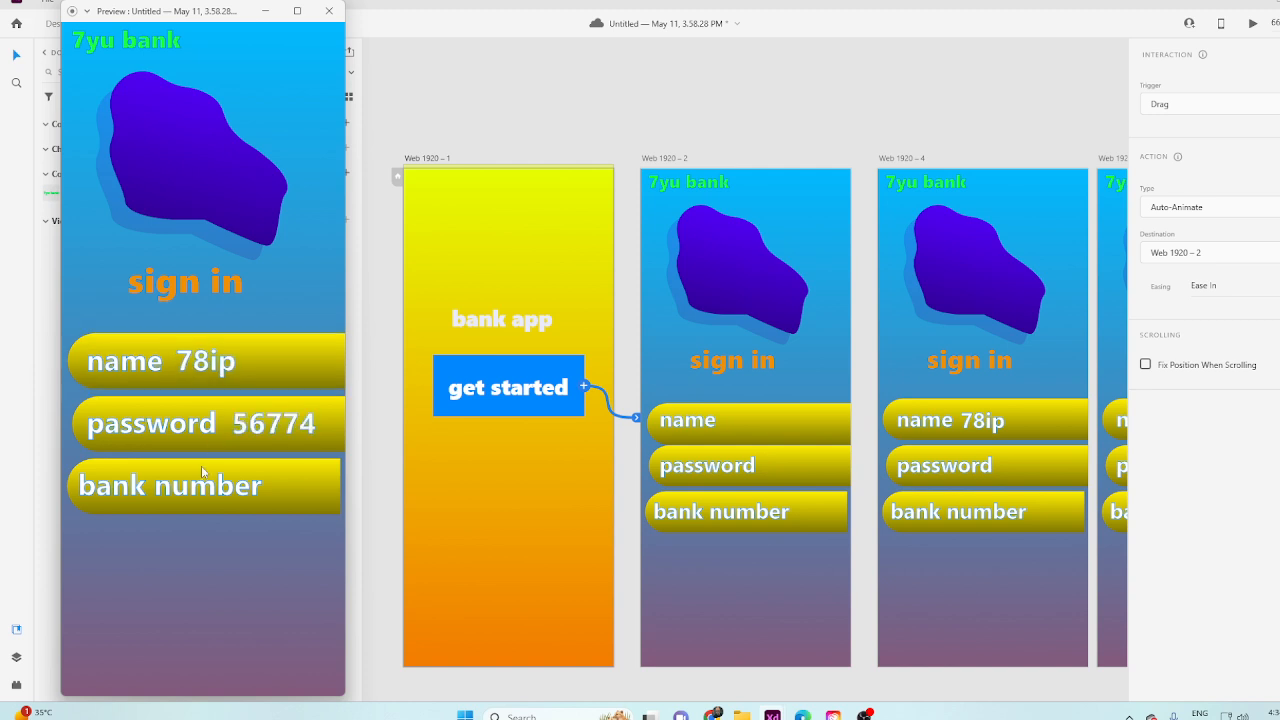
left_click(201, 465)
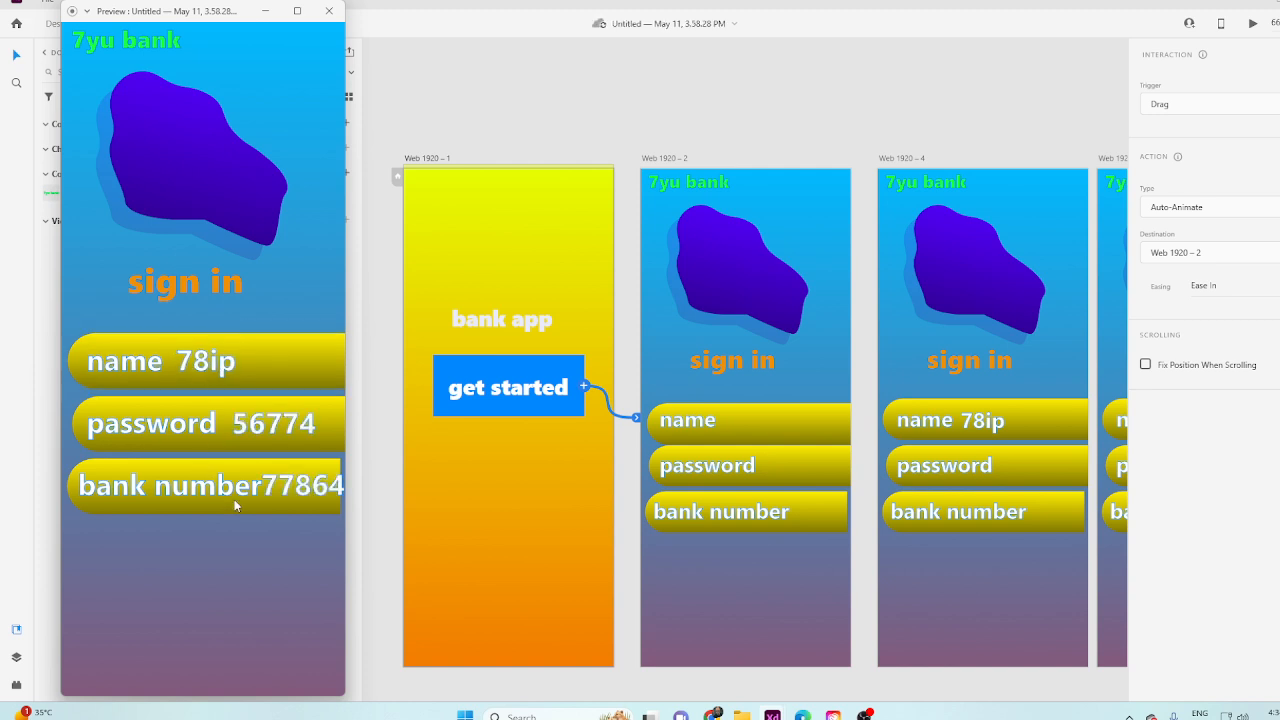
left_click(329, 10)
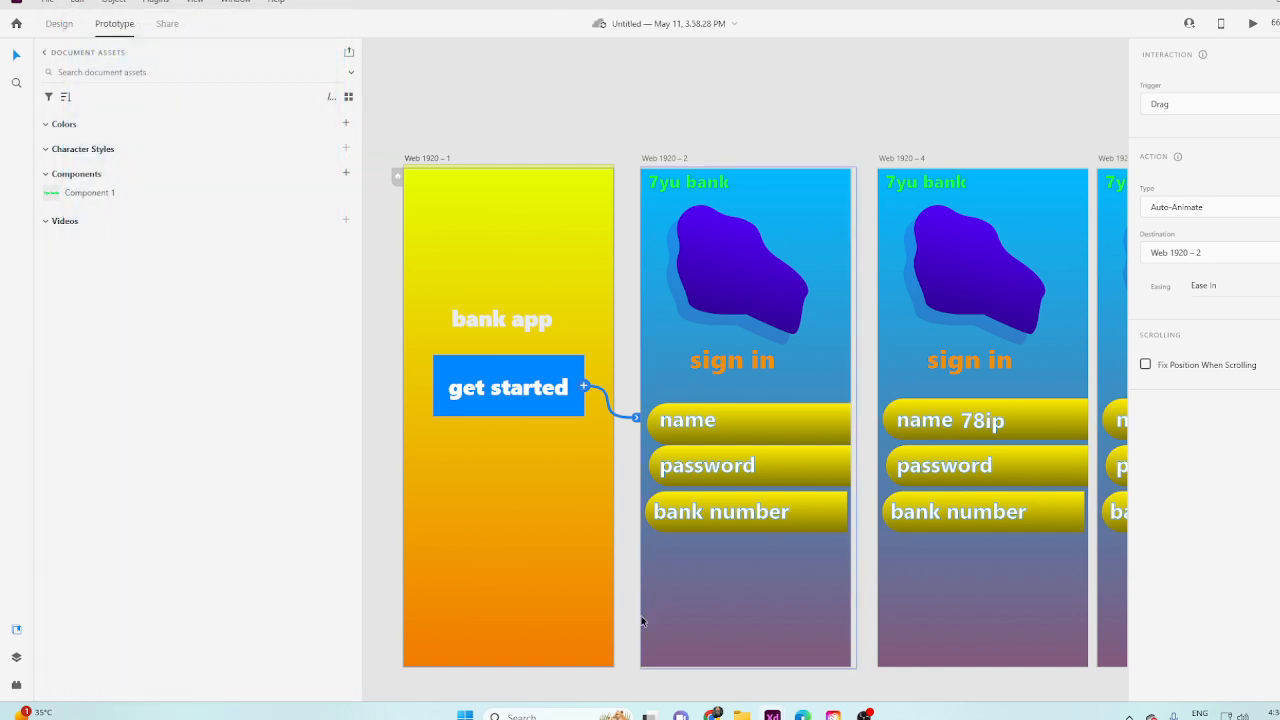
scroll(661, 552, "down", 5)
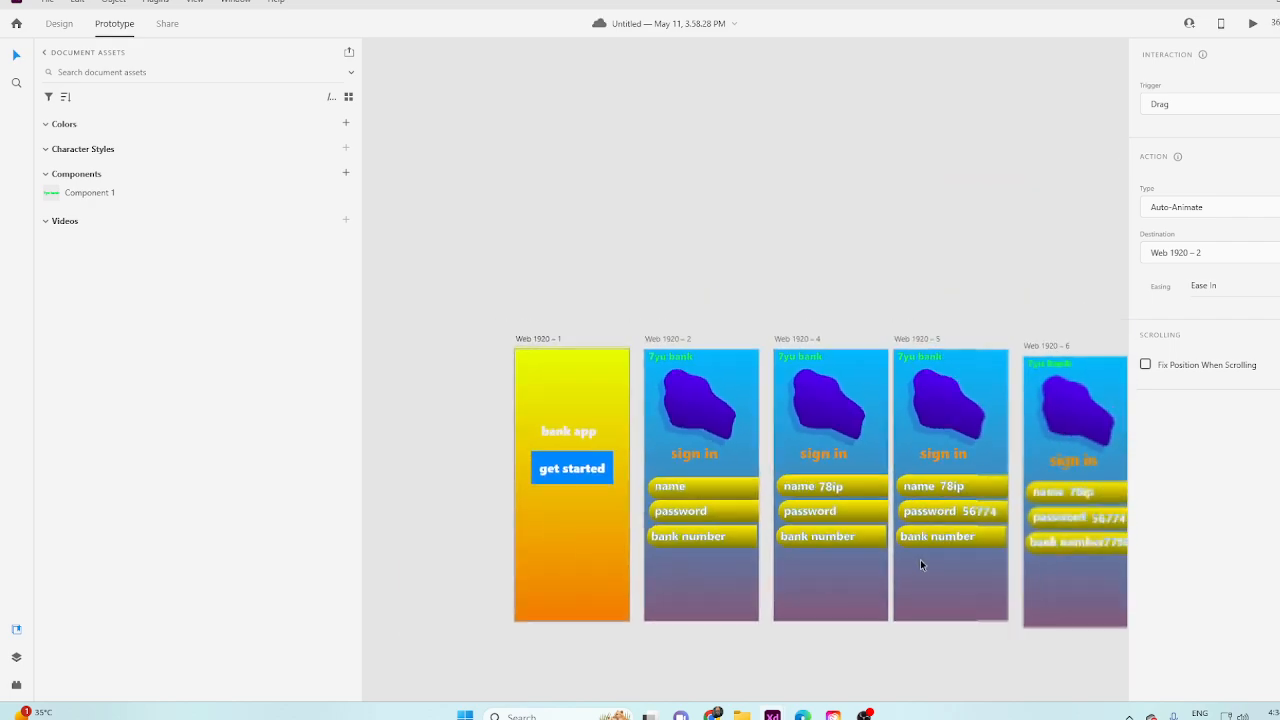
Link the Web 1920 – 6 artboard to the Web 1920 – 3 artboard with a prototype connection.
scroll(920, 565, "down", 2)
scroll(1000, 545, "up", 10)
left_click(1025, 585)
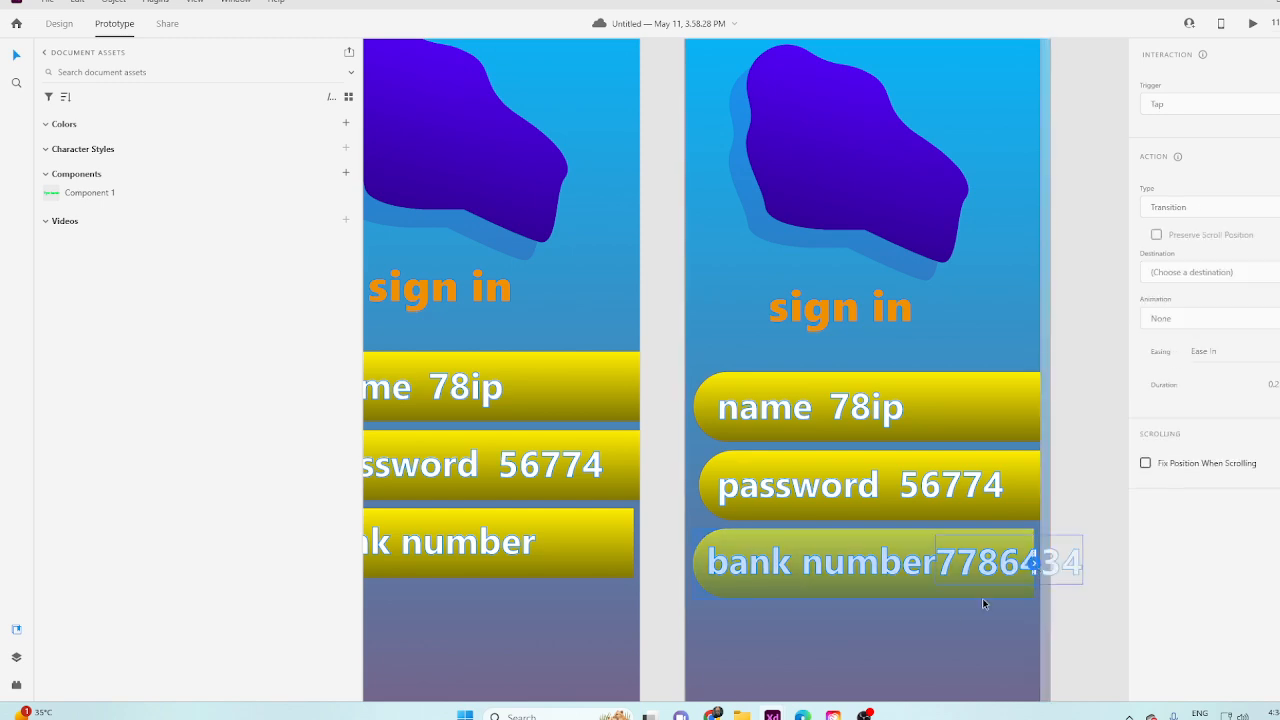
scroll(871, 628, "down", 3)
left_click(890, 575)
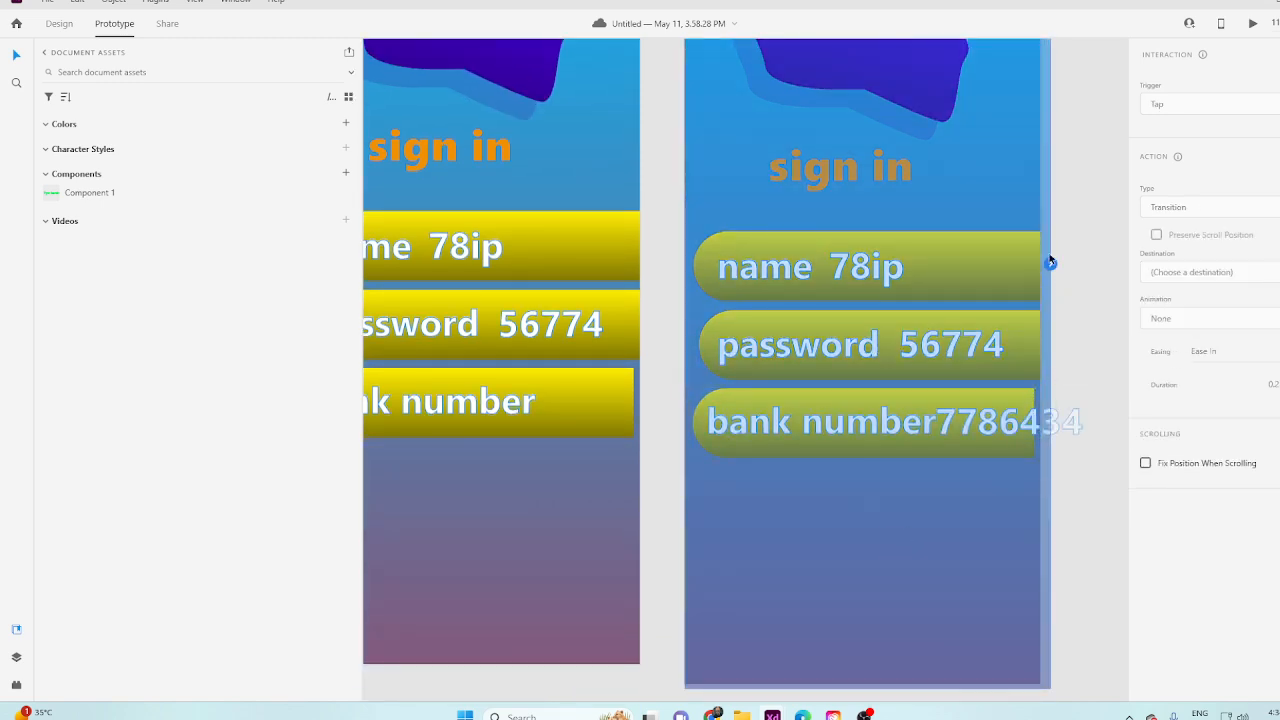
left_click_drag(1050, 263, 1083, 170)
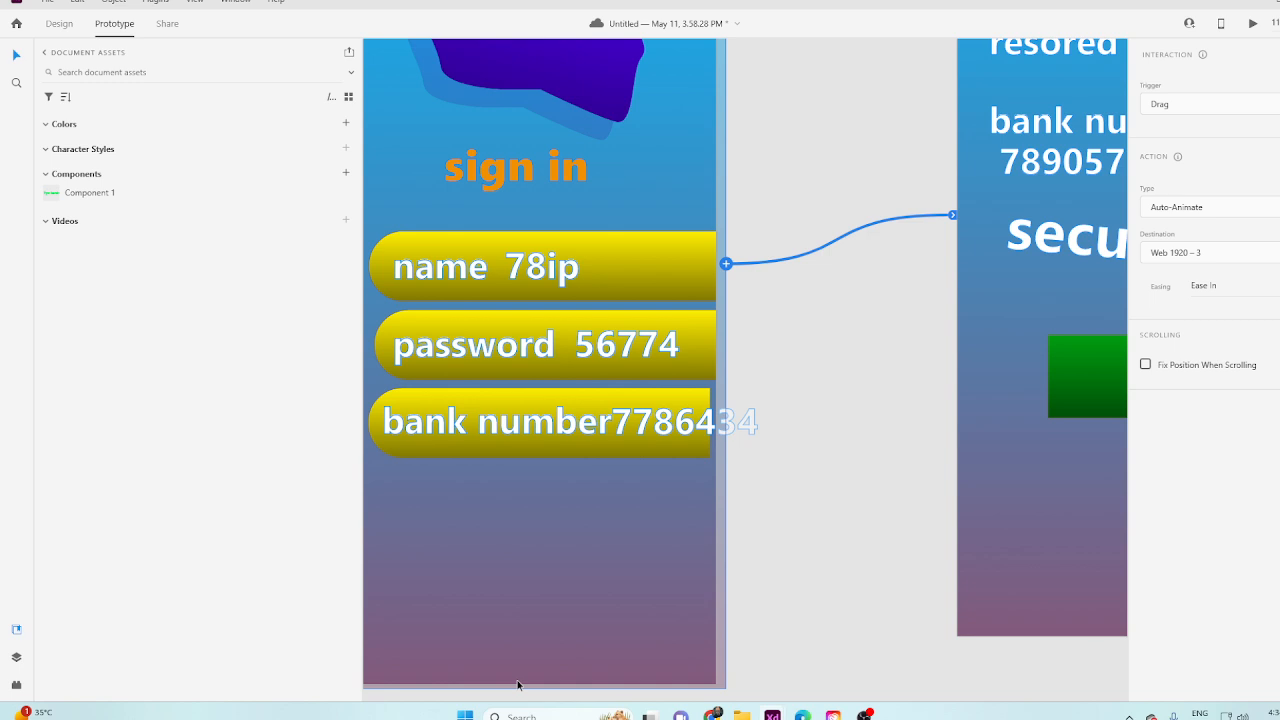
Set the Web 1920 – 6 connection's trigger to Keys & Gamepad with the S key, and briefly open and close the preview.
scroll(571, 551, "down", 6)
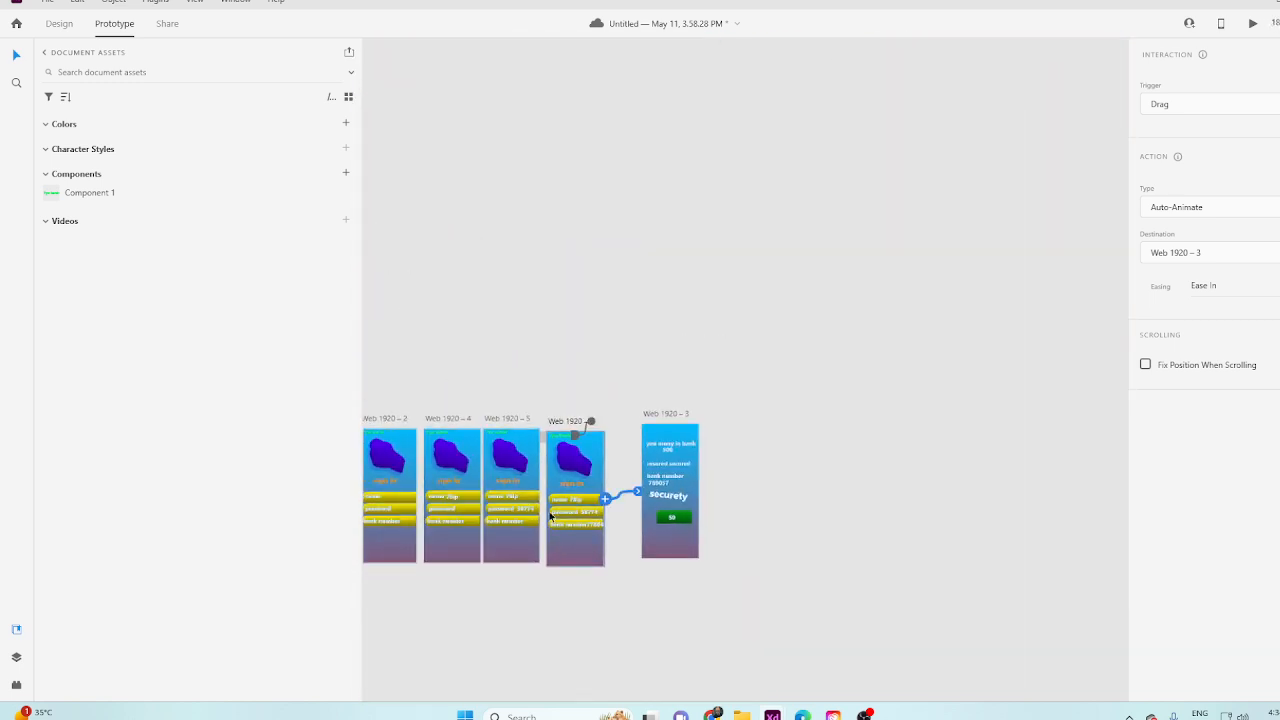
scroll(550, 516, "up", 2)
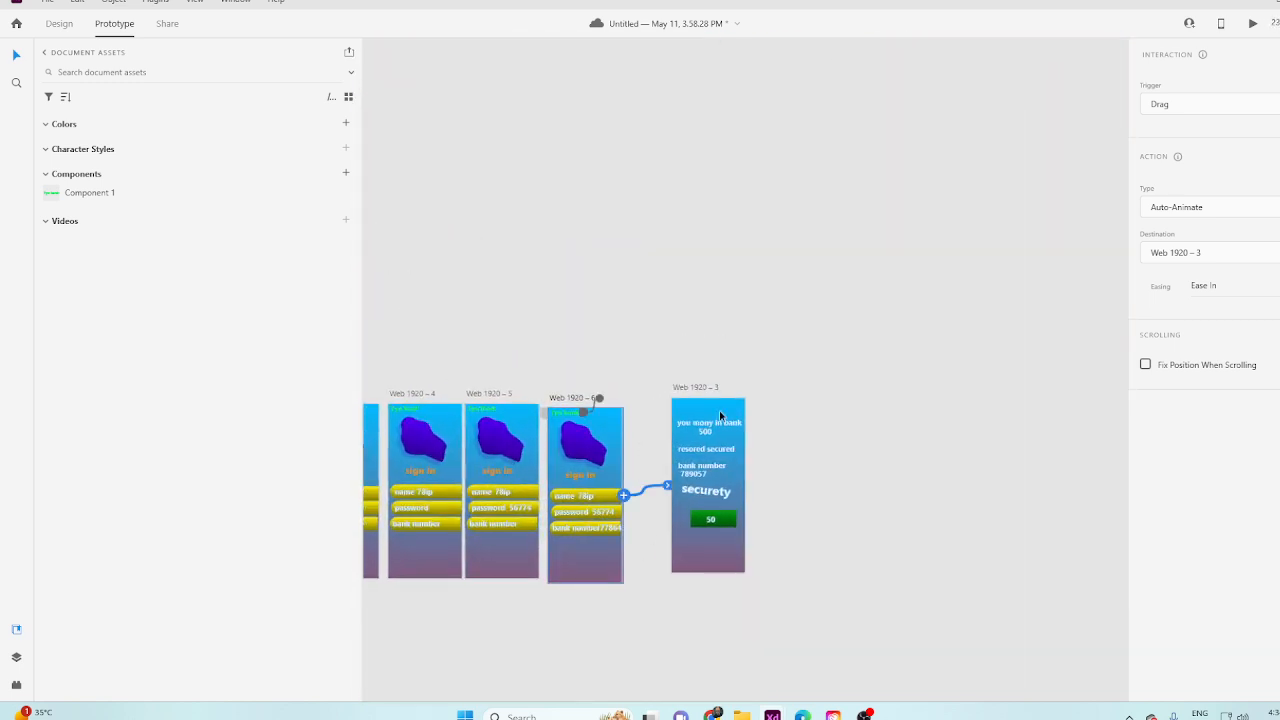
scroll(617, 508, "up", 2)
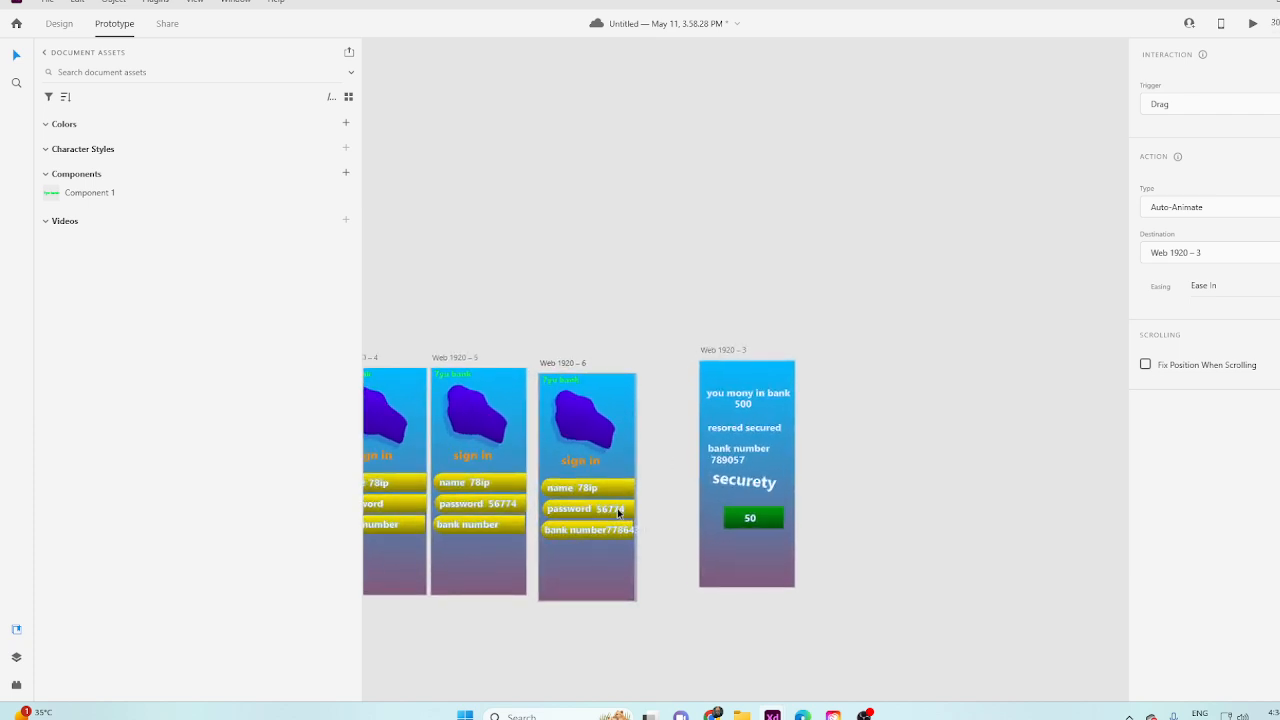
left_click(1195, 108)
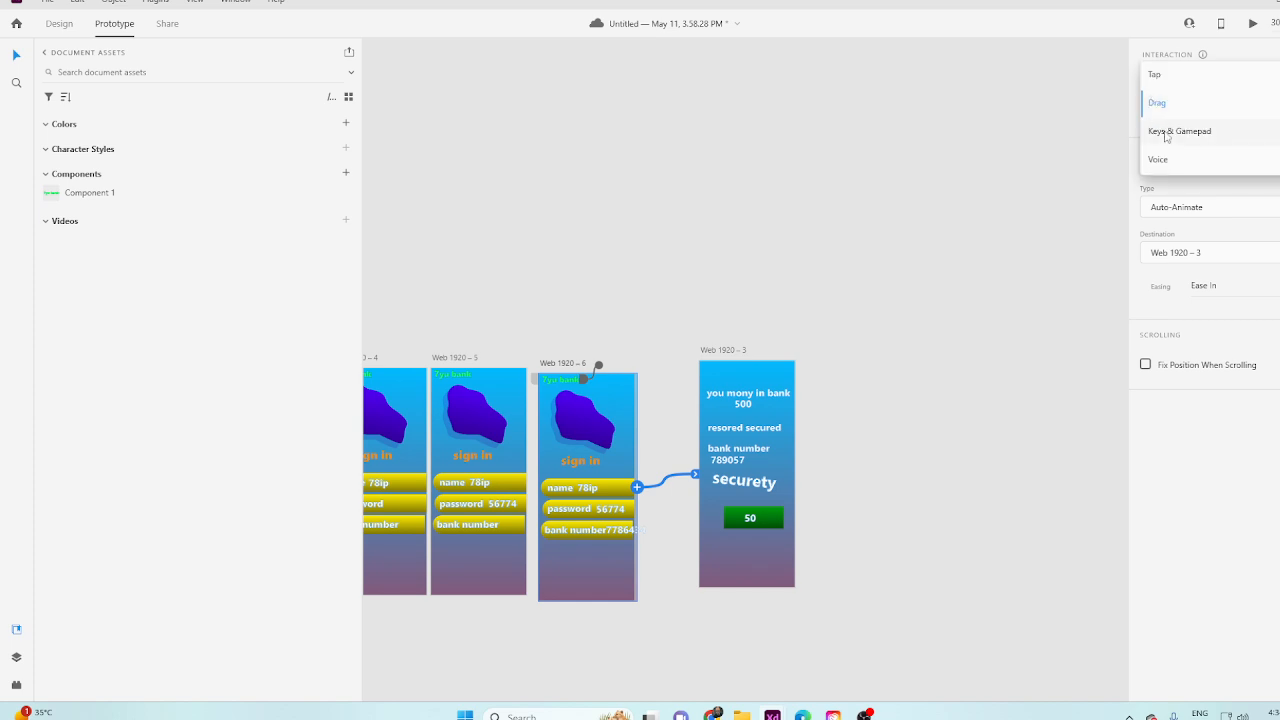
left_click(1172, 134)
left_click(1176, 142)
key("s")
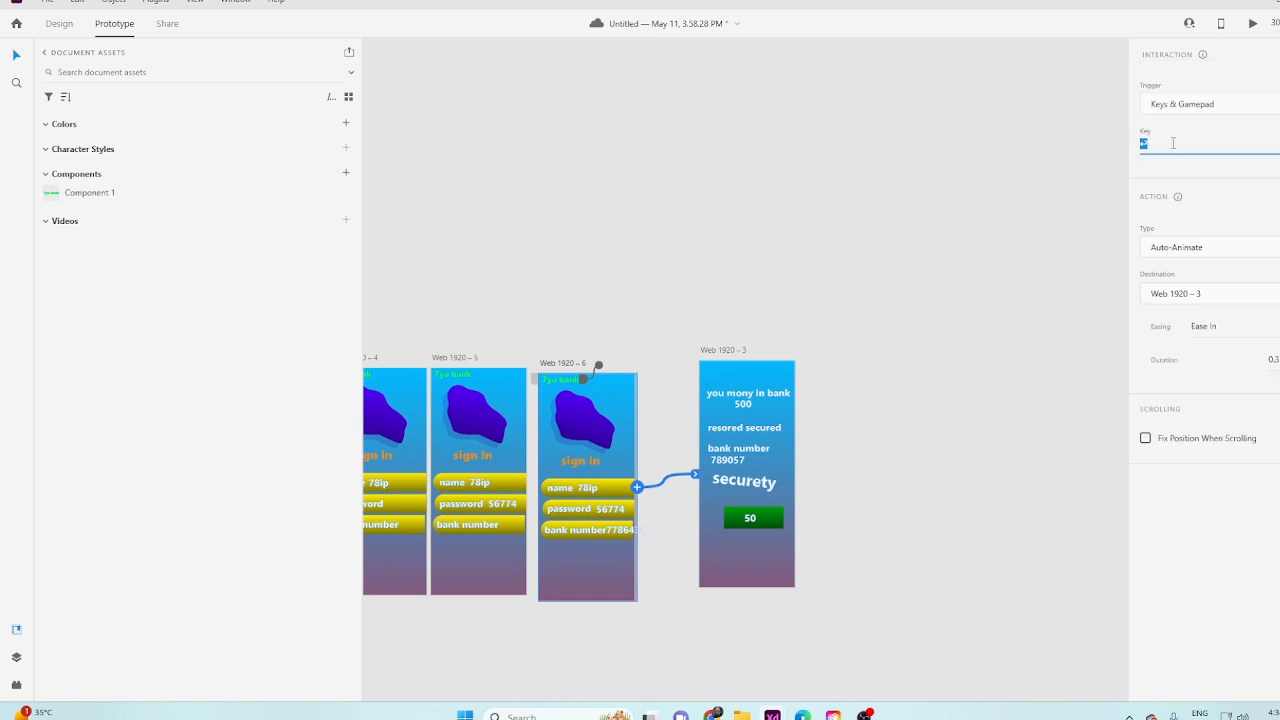
left_click(1030, 149)
left_click(1253, 24)
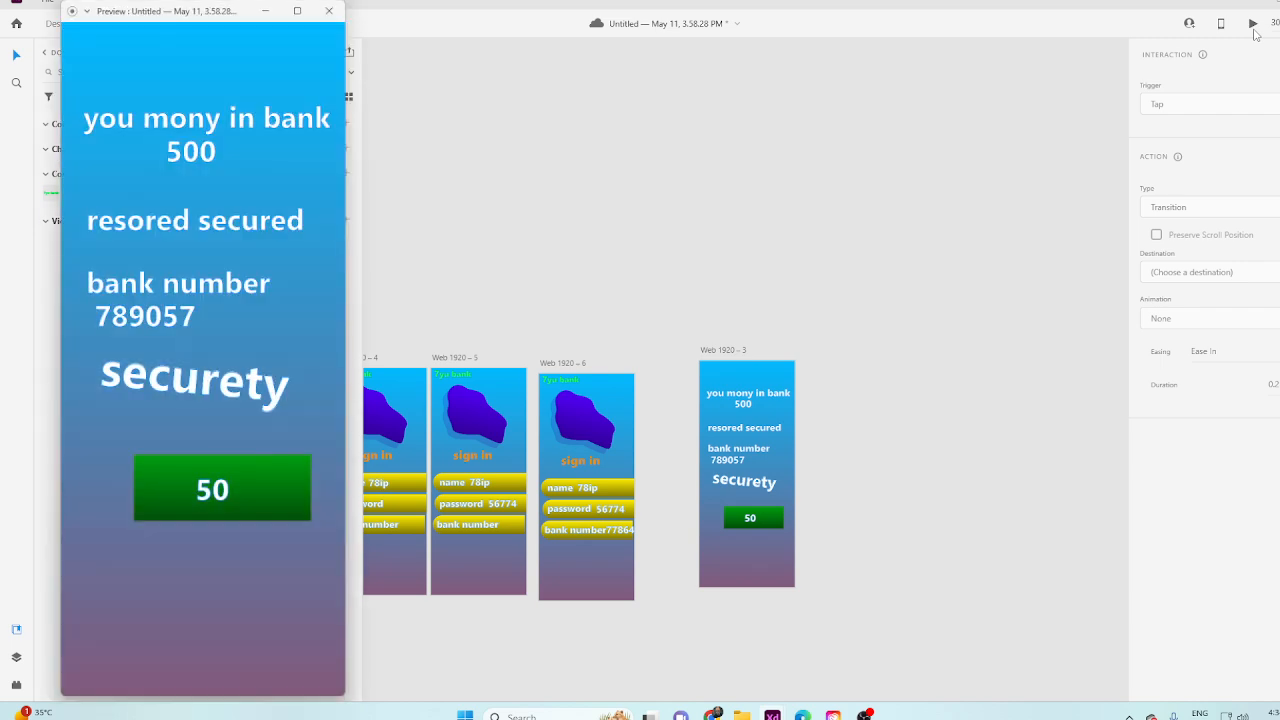
left_click(329, 10)
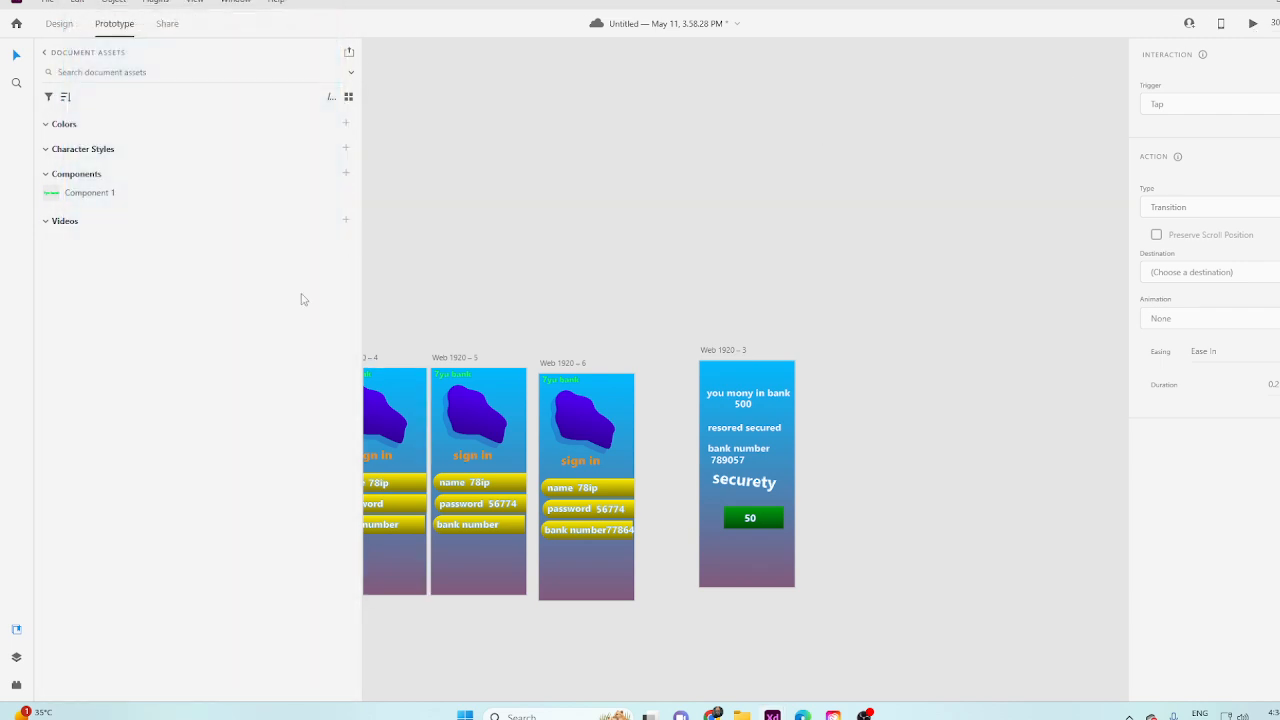
Preview the flow from Web 1920 – 1, testing the get started button and the name, password and bank number fields, and close the preview.
scroll(454, 463, "down", 6)
scroll(806, 429, "up", 8)
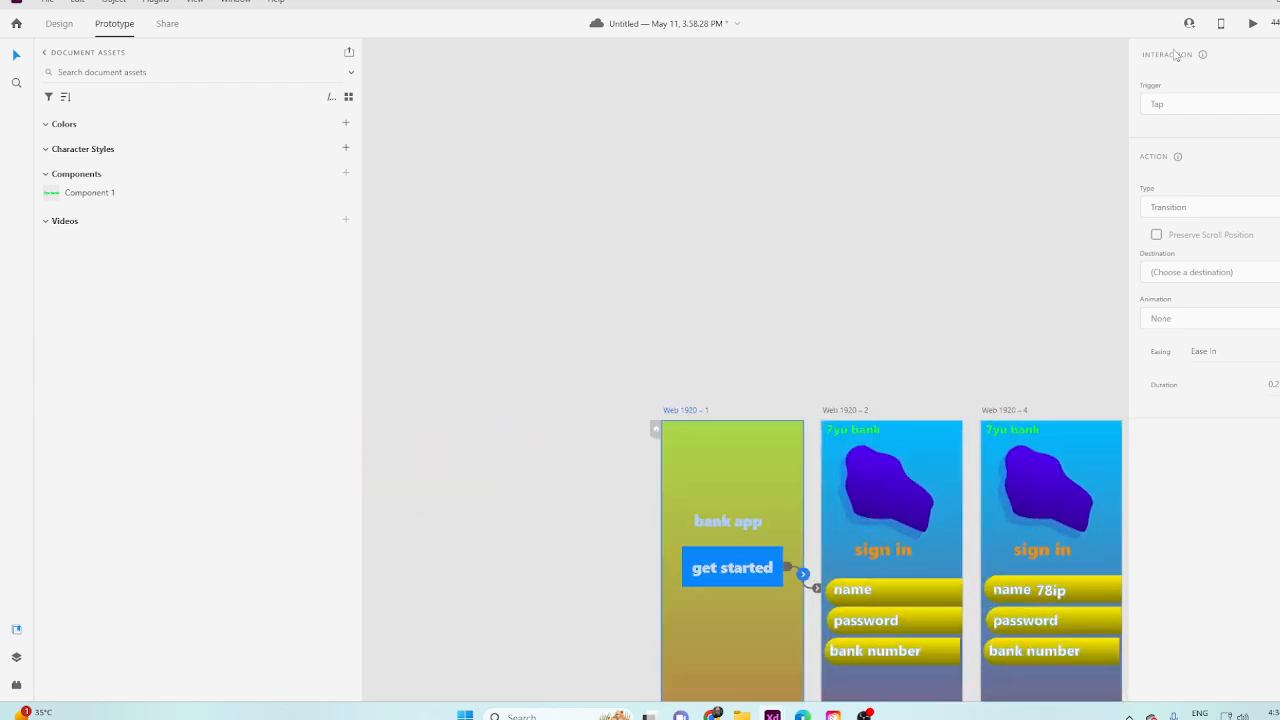
left_click(1252, 23)
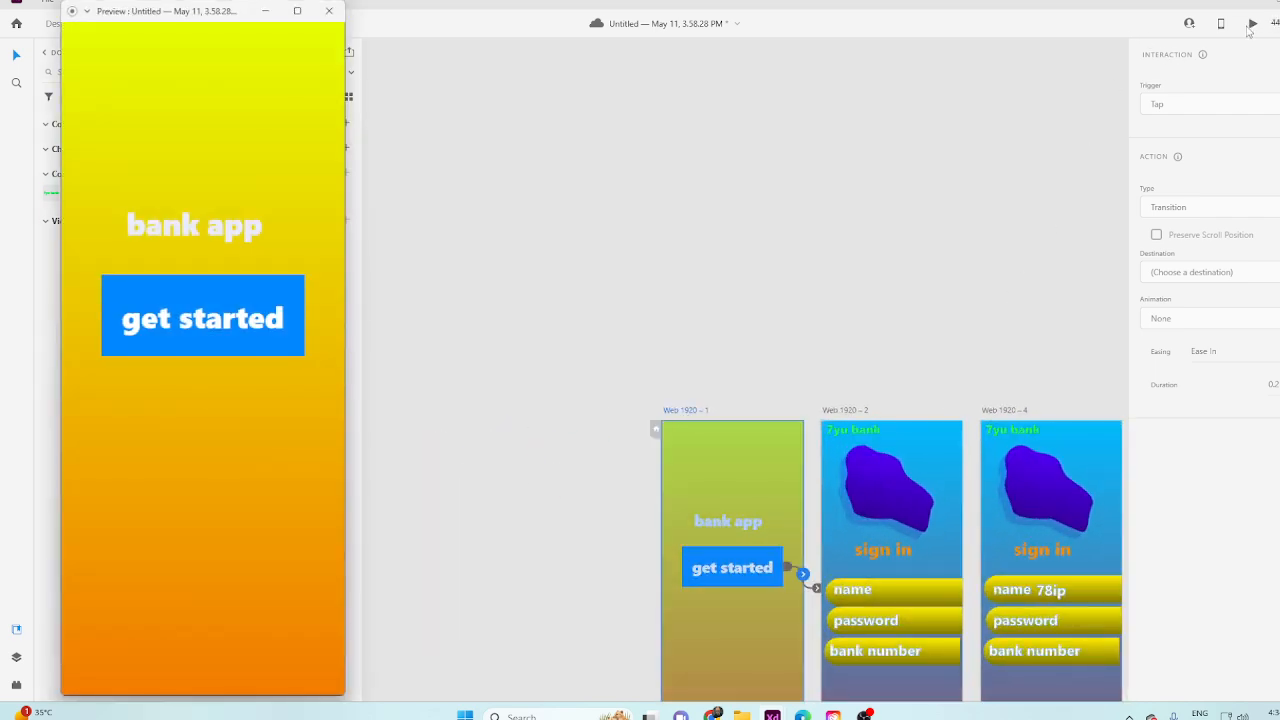
left_click(268, 328)
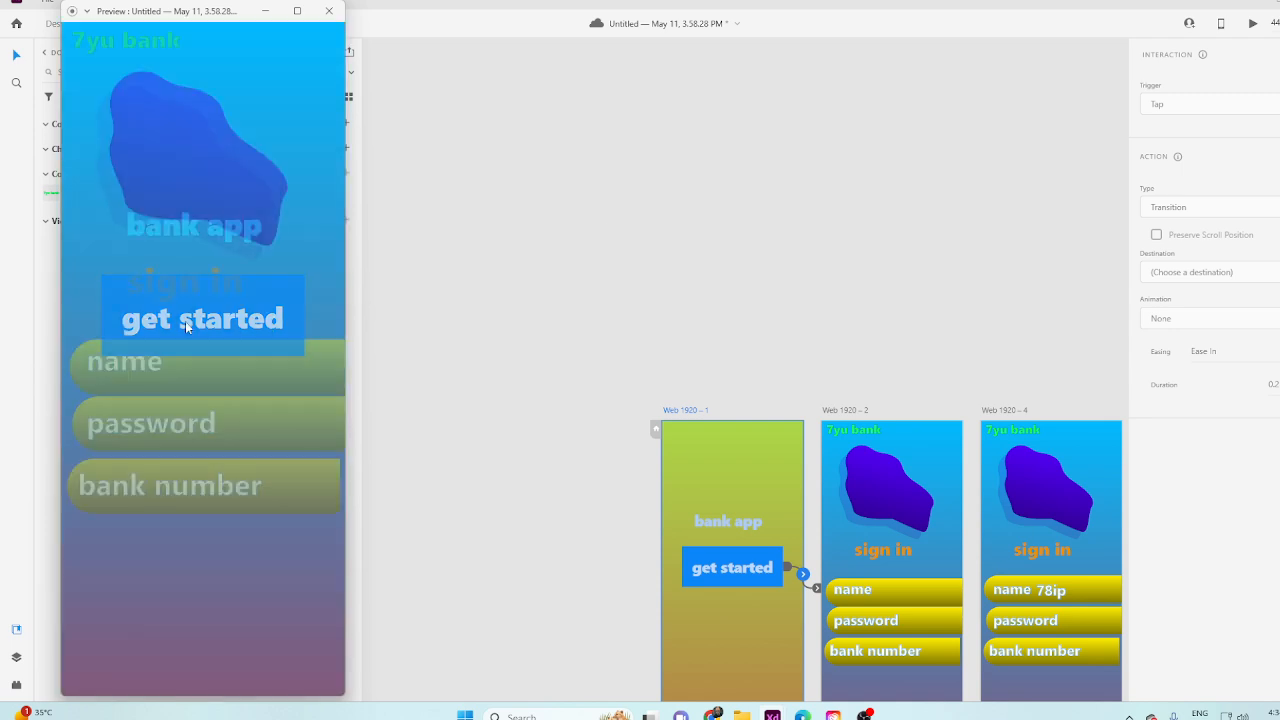
left_click(170, 376)
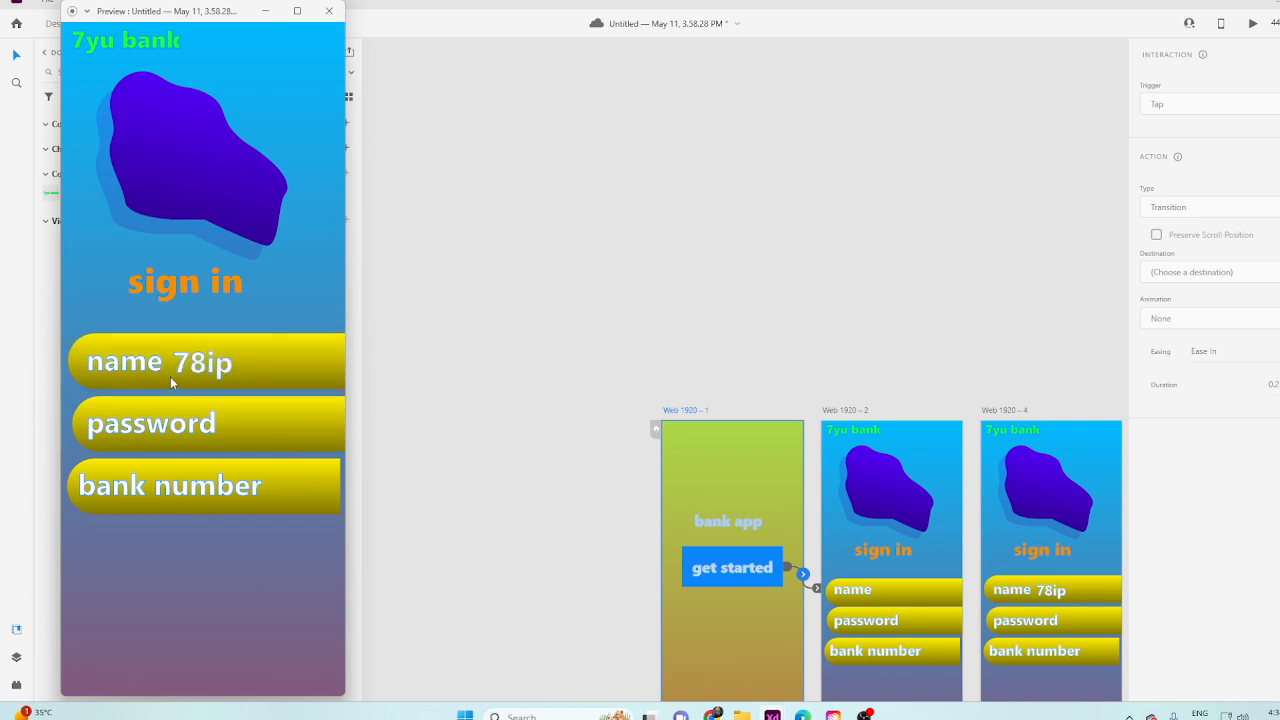
left_click(219, 426)
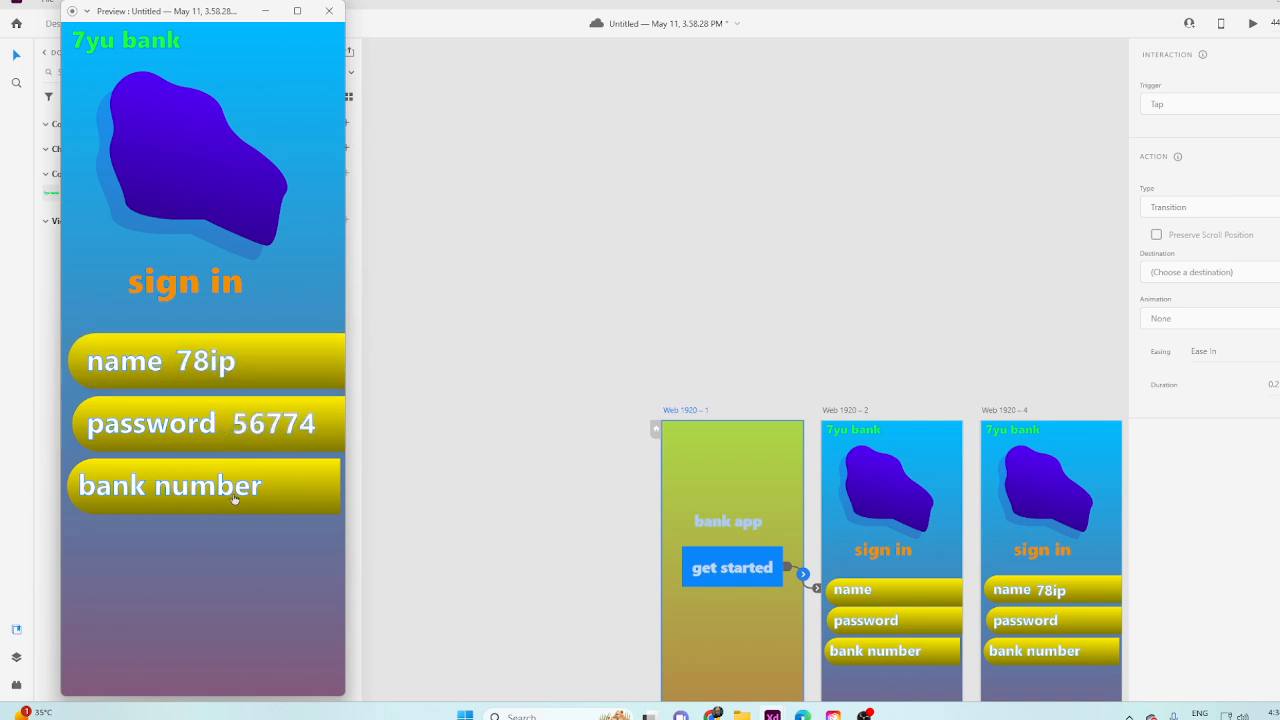
left_click(240, 496)
left_click(274, 511)
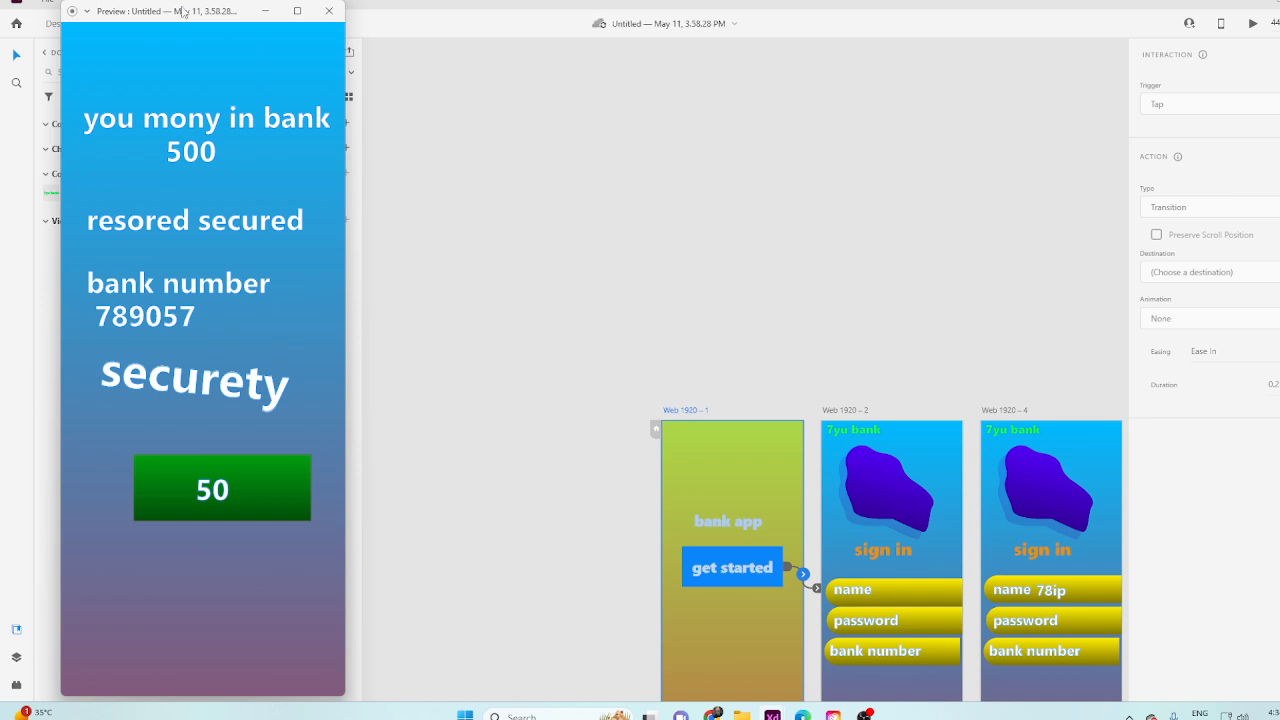
left_click(329, 10)
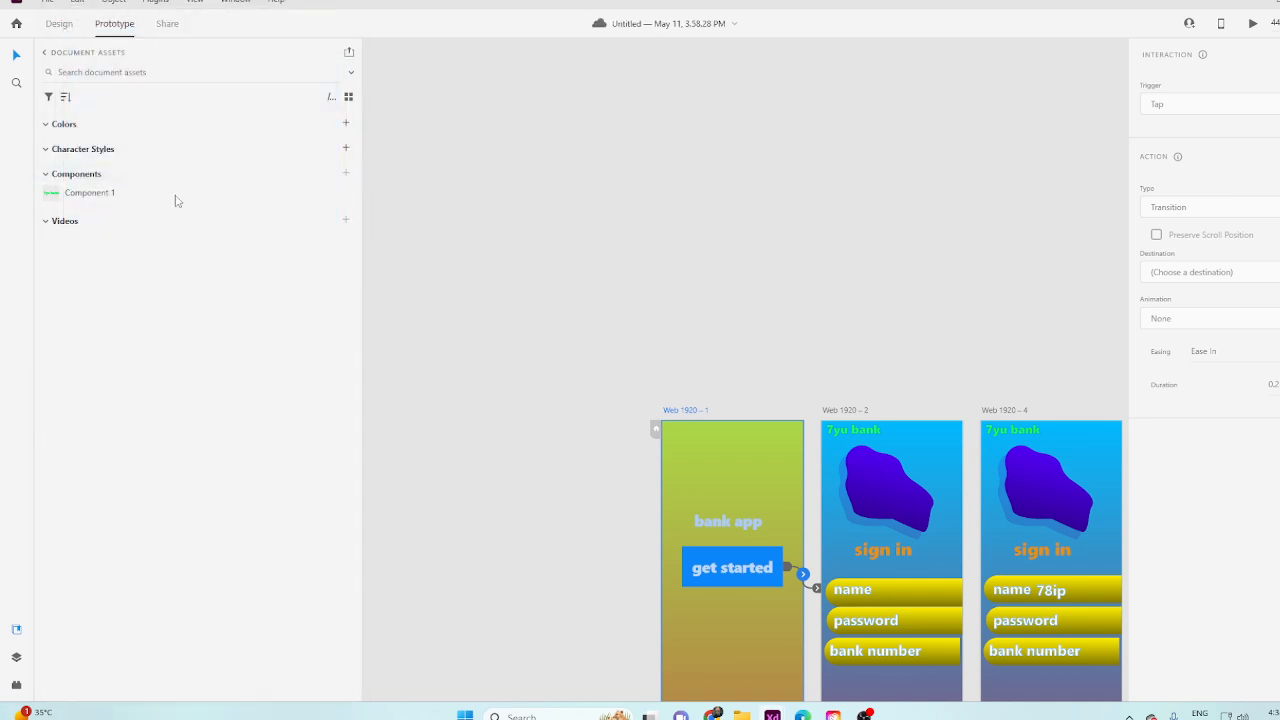
Look over the Design mode and the link settings in Share mode, and return to Prototype mode.
left_click(59, 24)
left_click(114, 24)
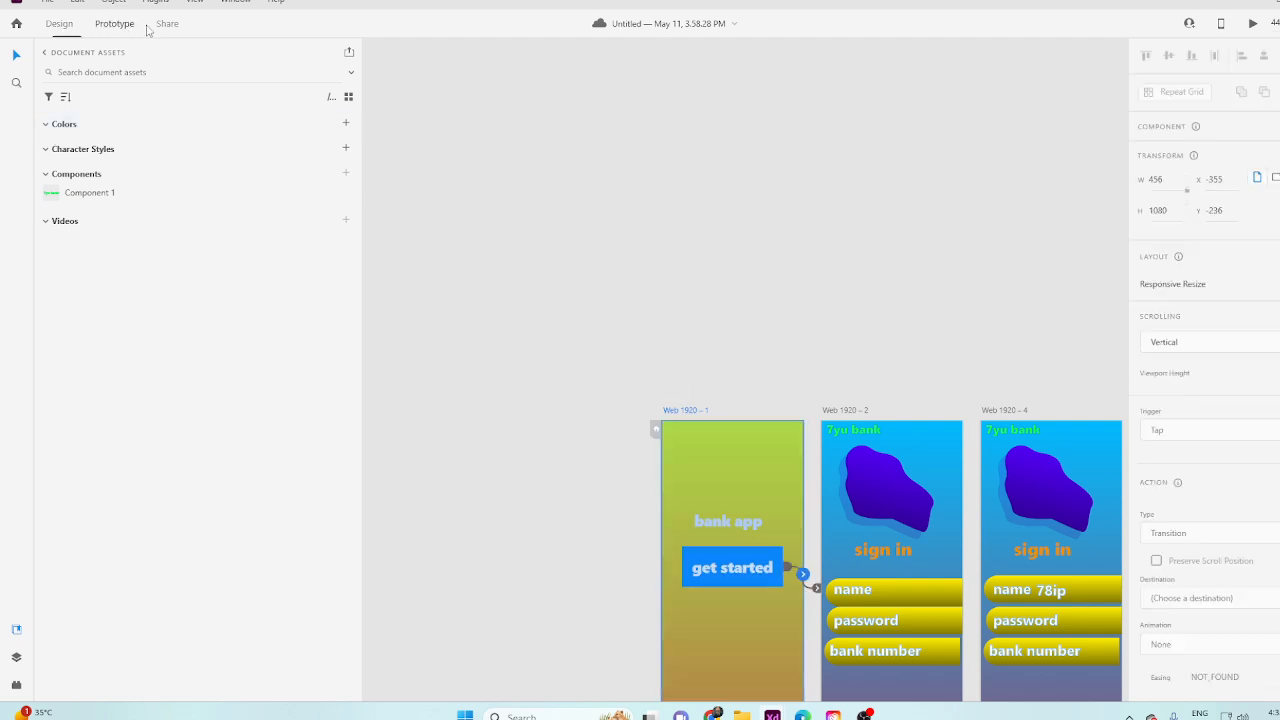
left_click(165, 27)
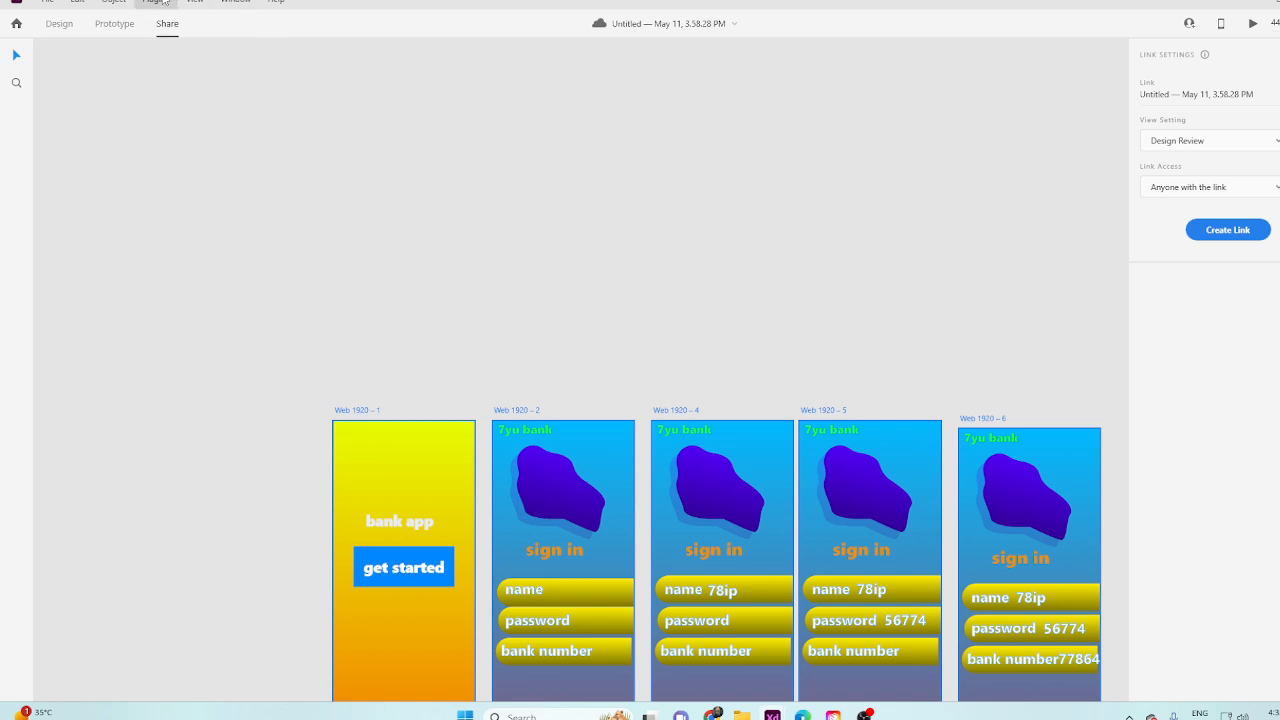
left_click(114, 30)
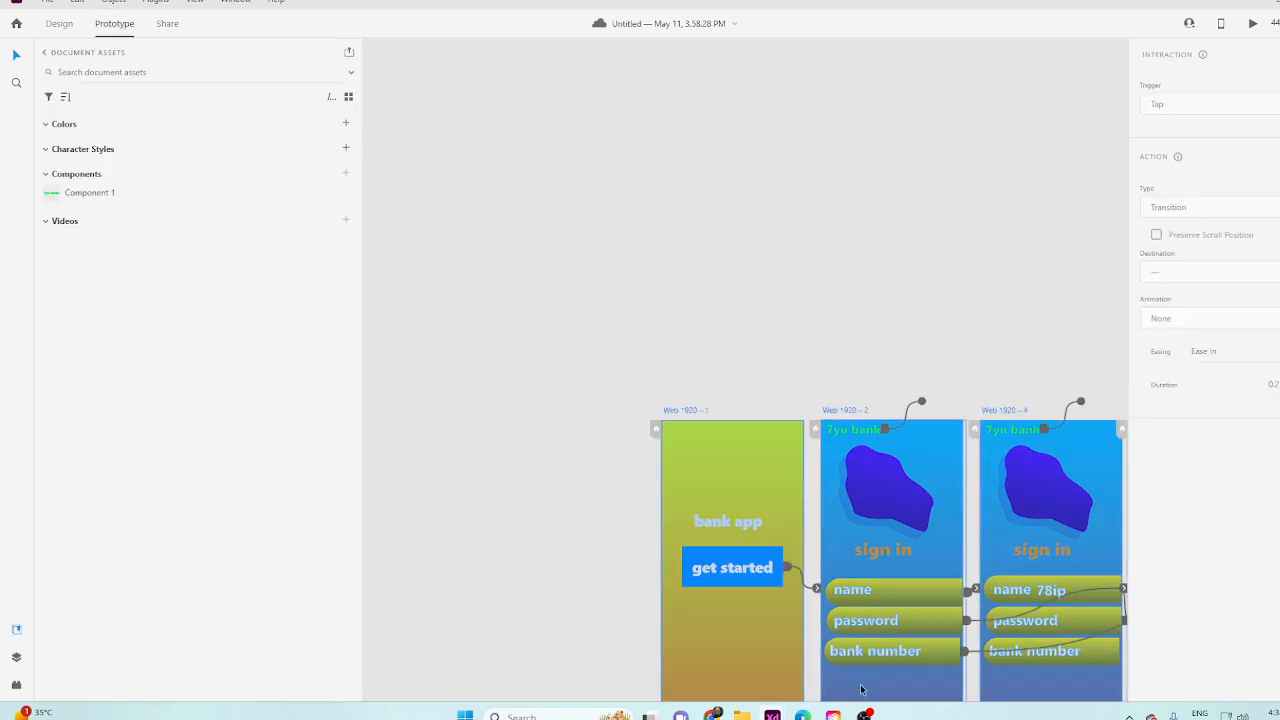
Add a second interaction to the get started button on Web 1920 – 1 with the Keys & Gamepad trigger and action type Scroll To.
scroll(815, 211, "down", 3)
left_click(557, 366)
left_click(703, 290)
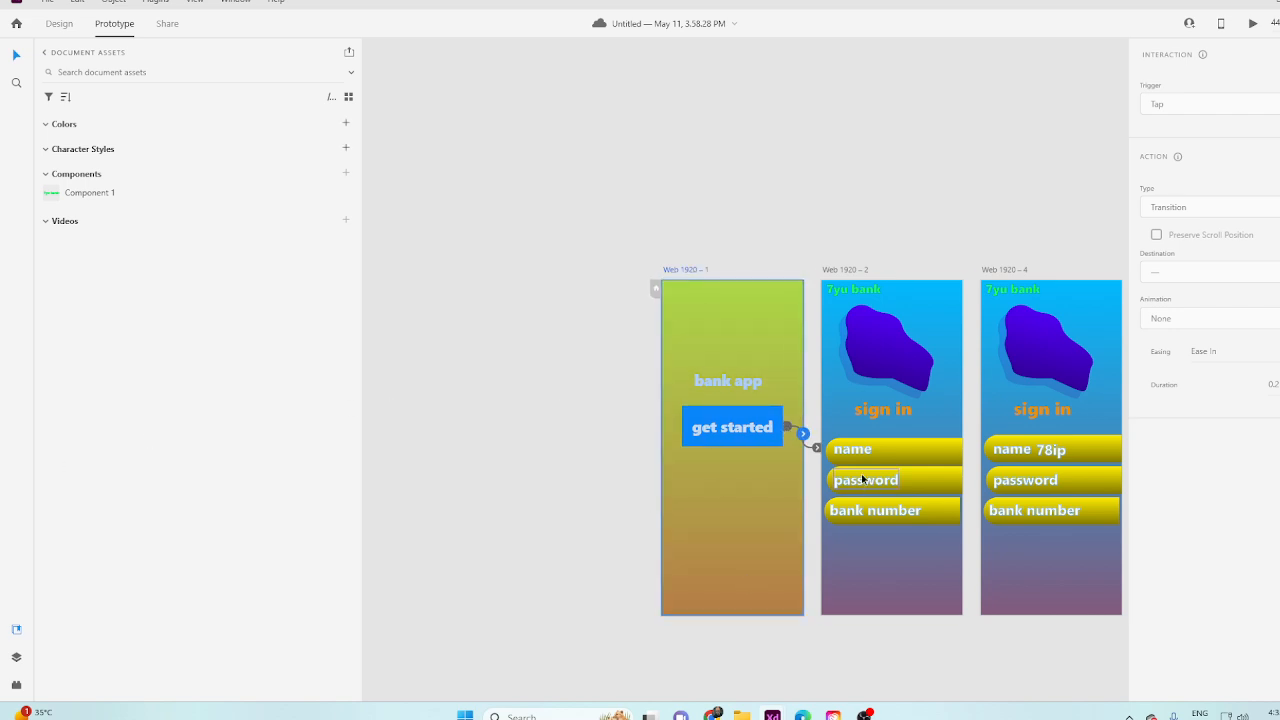
left_click(774, 440)
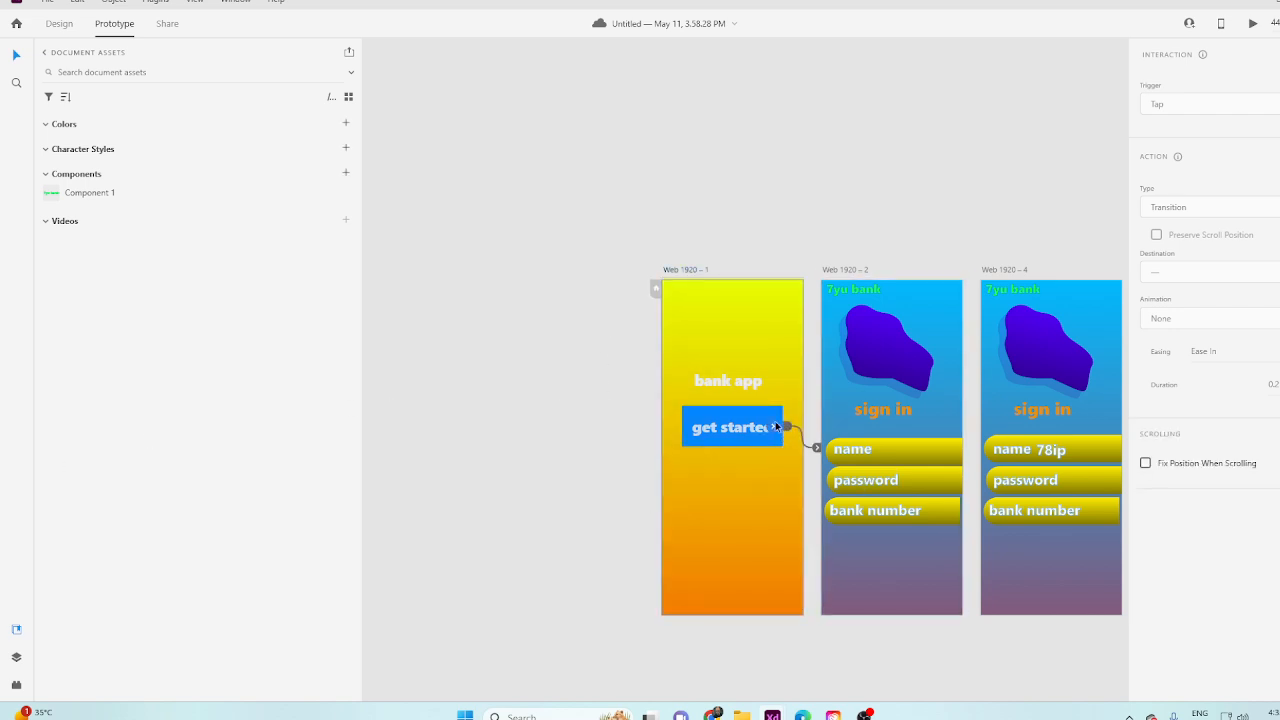
left_click_drag(787, 427, 856, 512)
left_click(1207, 250)
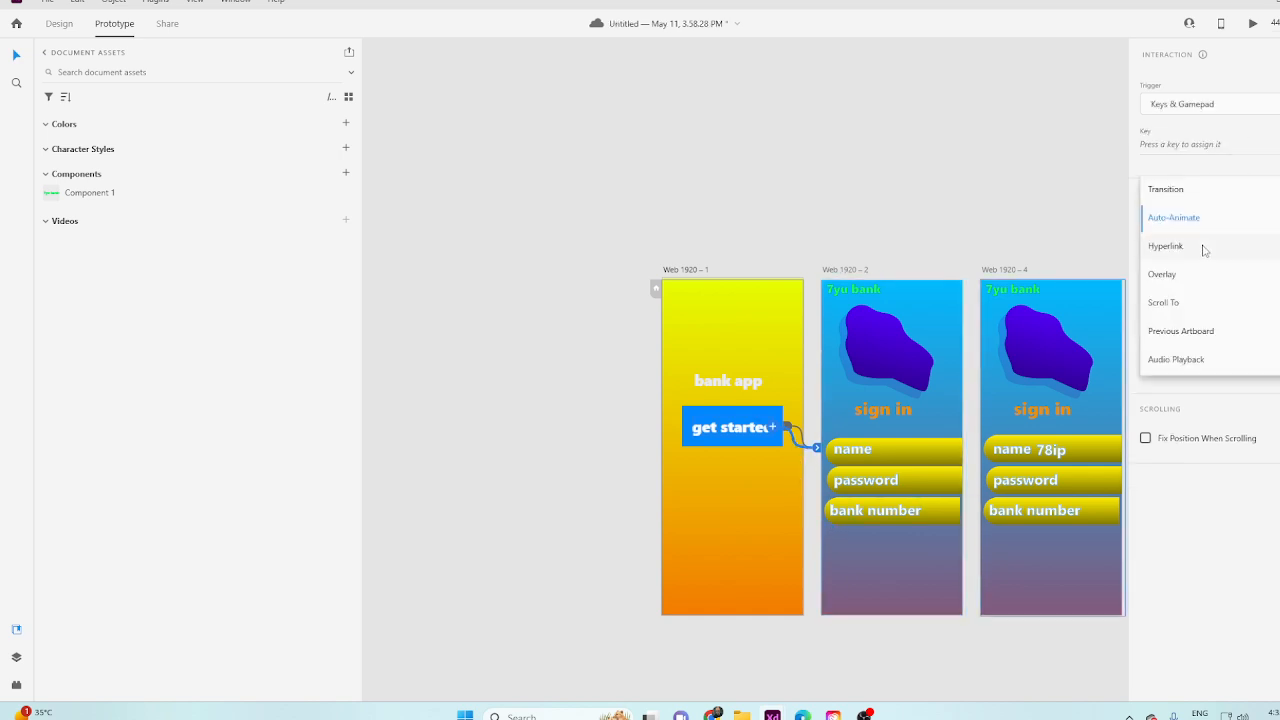
left_click(1186, 305)
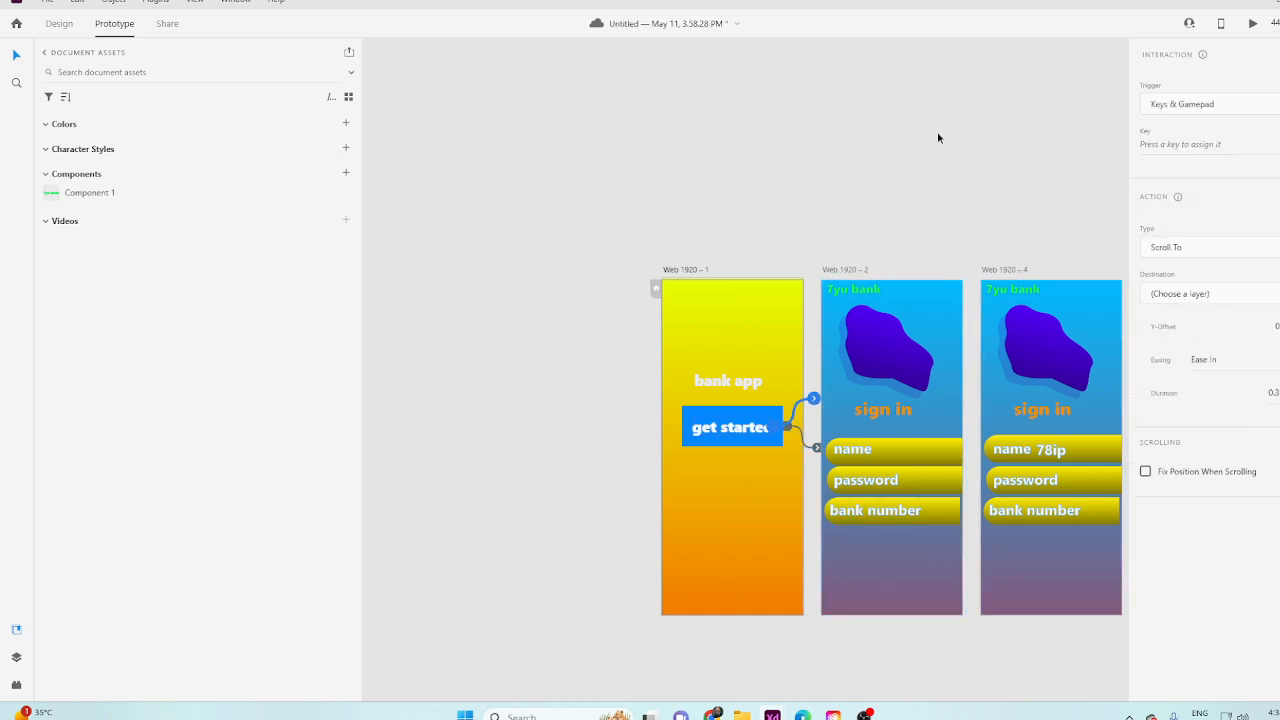
Test the get started button in the preview with the Scroll To interaction added, and close the preview.
left_click(1252, 23)
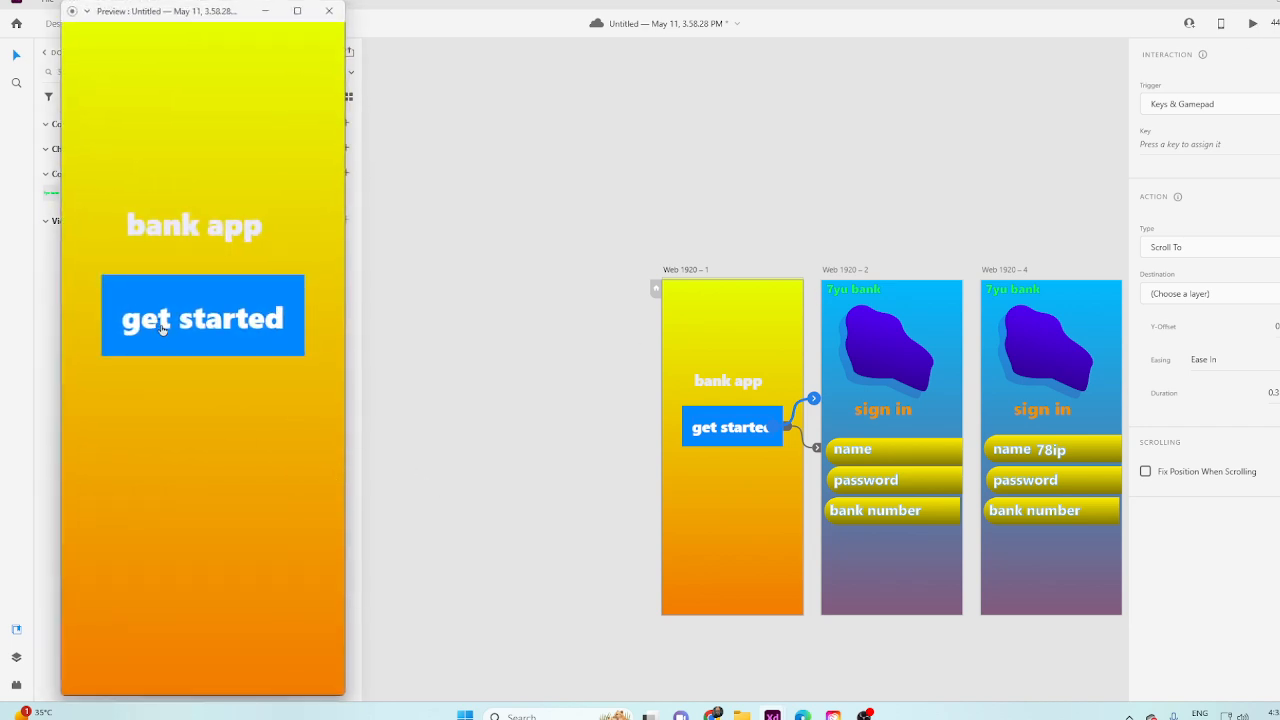
left_click(182, 328)
left_click(255, 326)
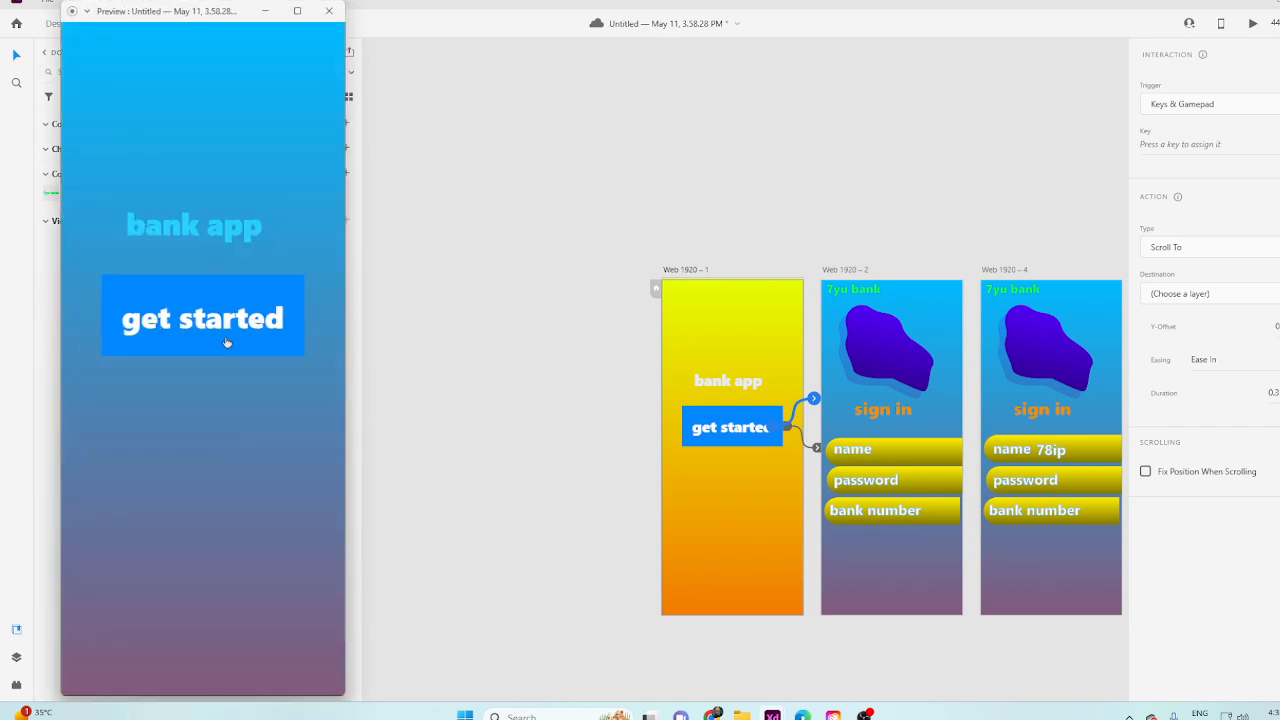
left_click(329, 11)
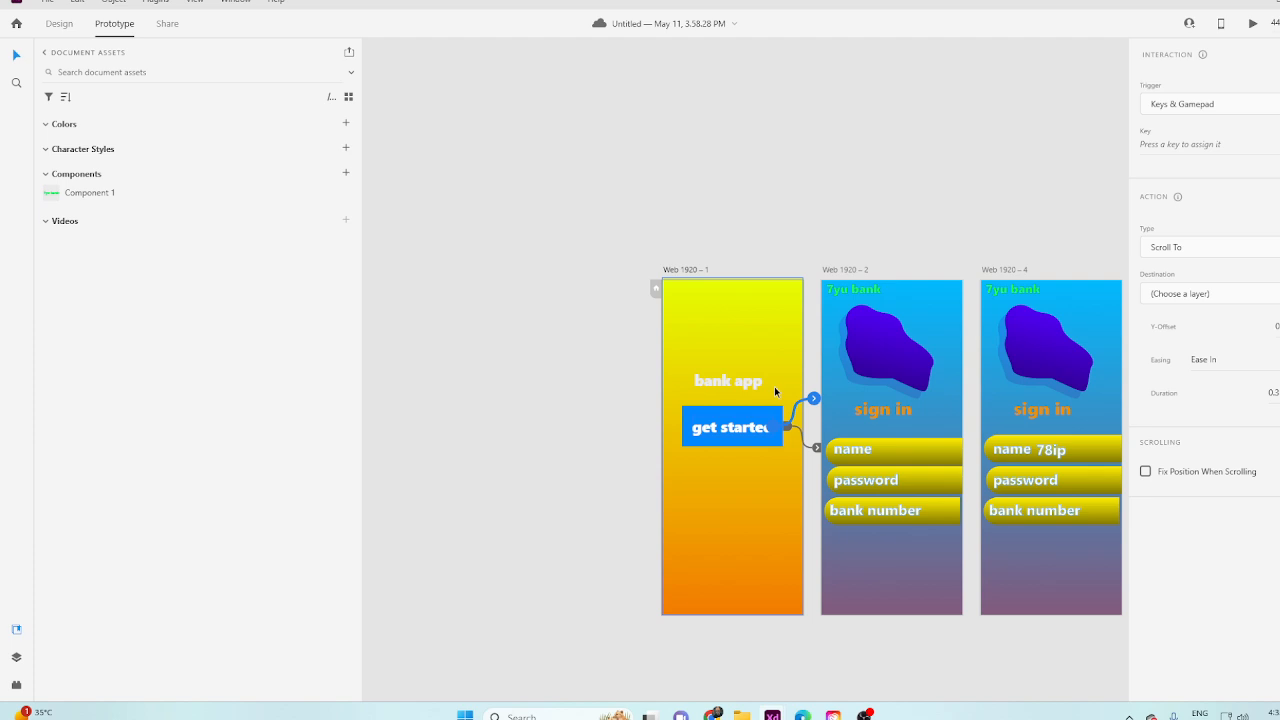
scroll(933, 464, "down", 3)
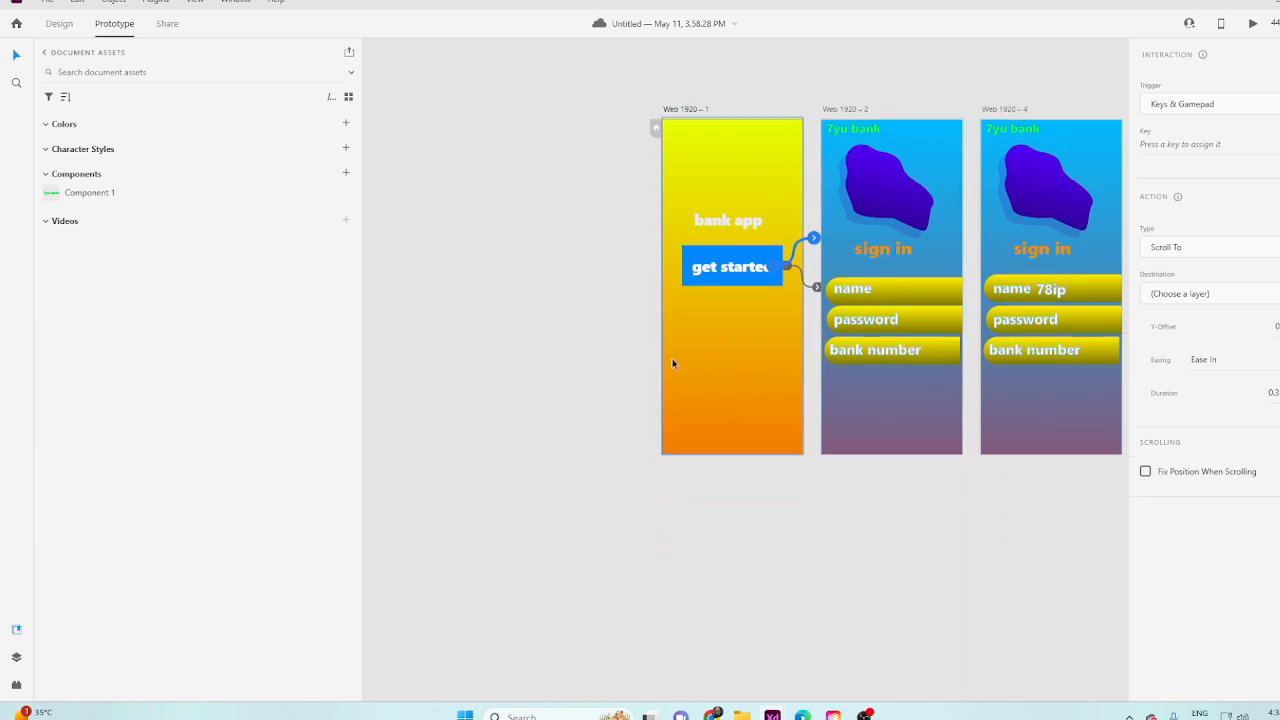
scroll(737, 409, "up", 3)
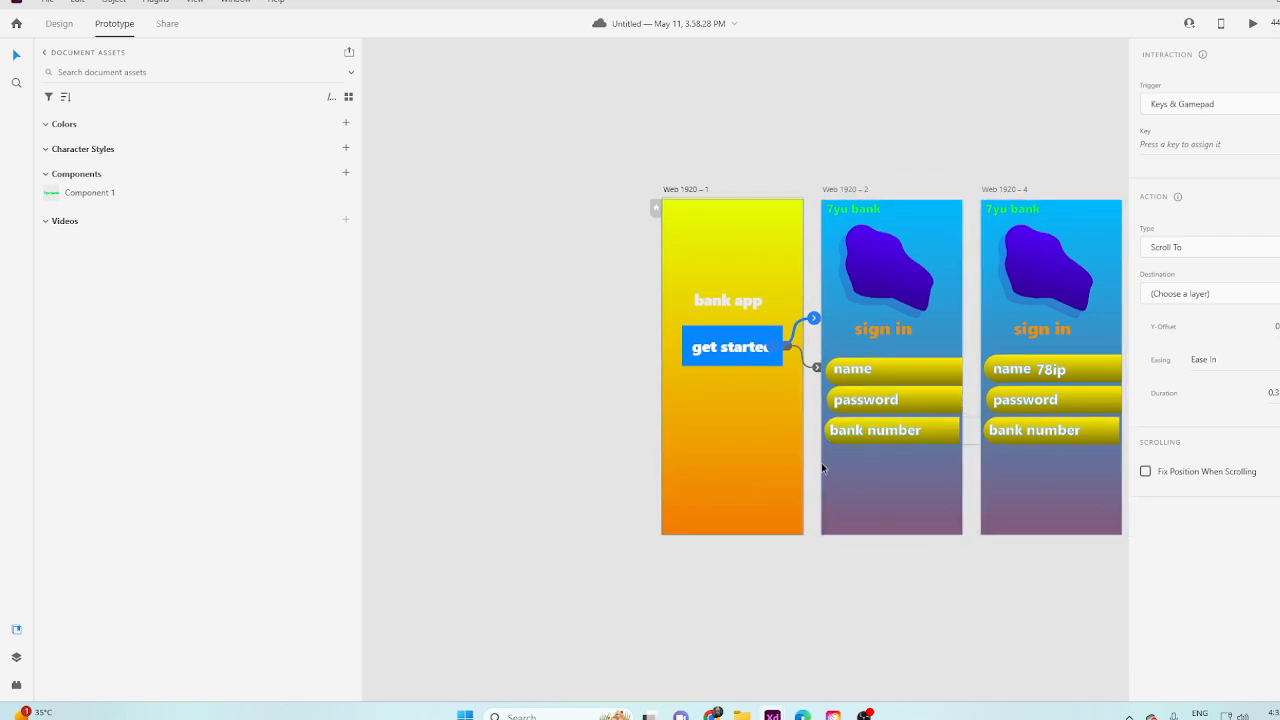
left_click(548, 208)
scroll(671, 274, "up", 2)
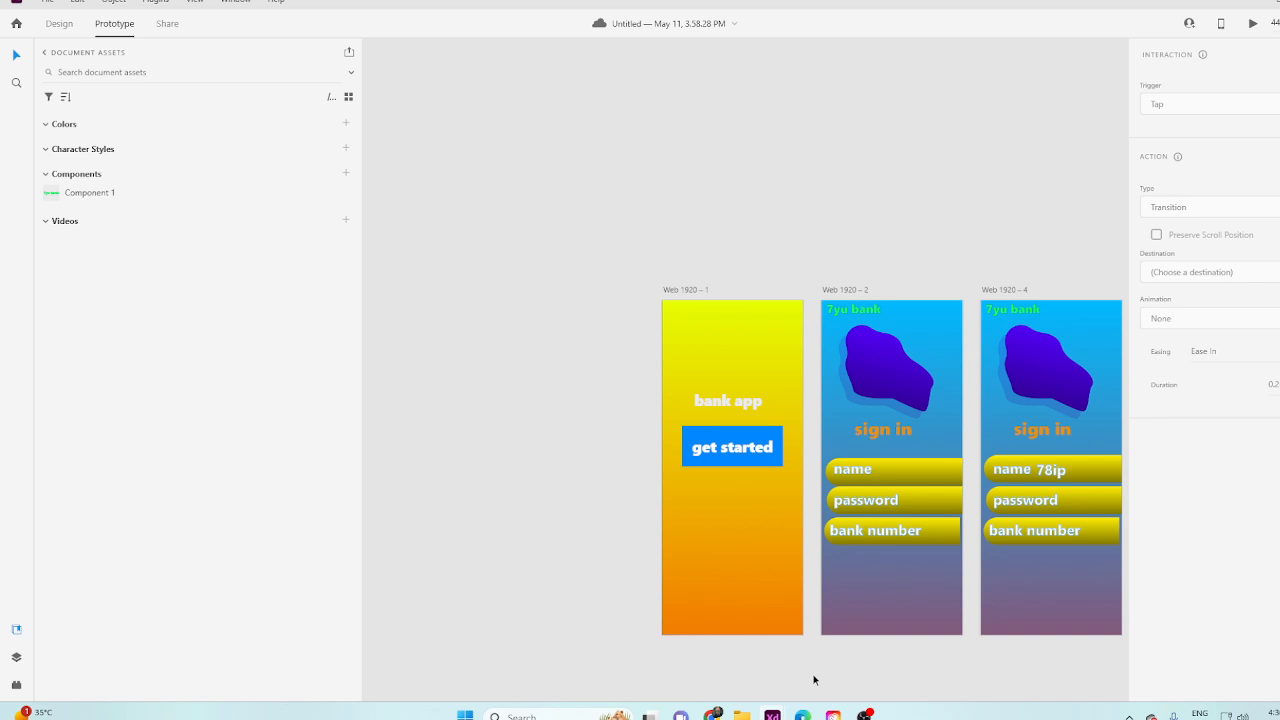
scroll(855, 645, "down", 1)
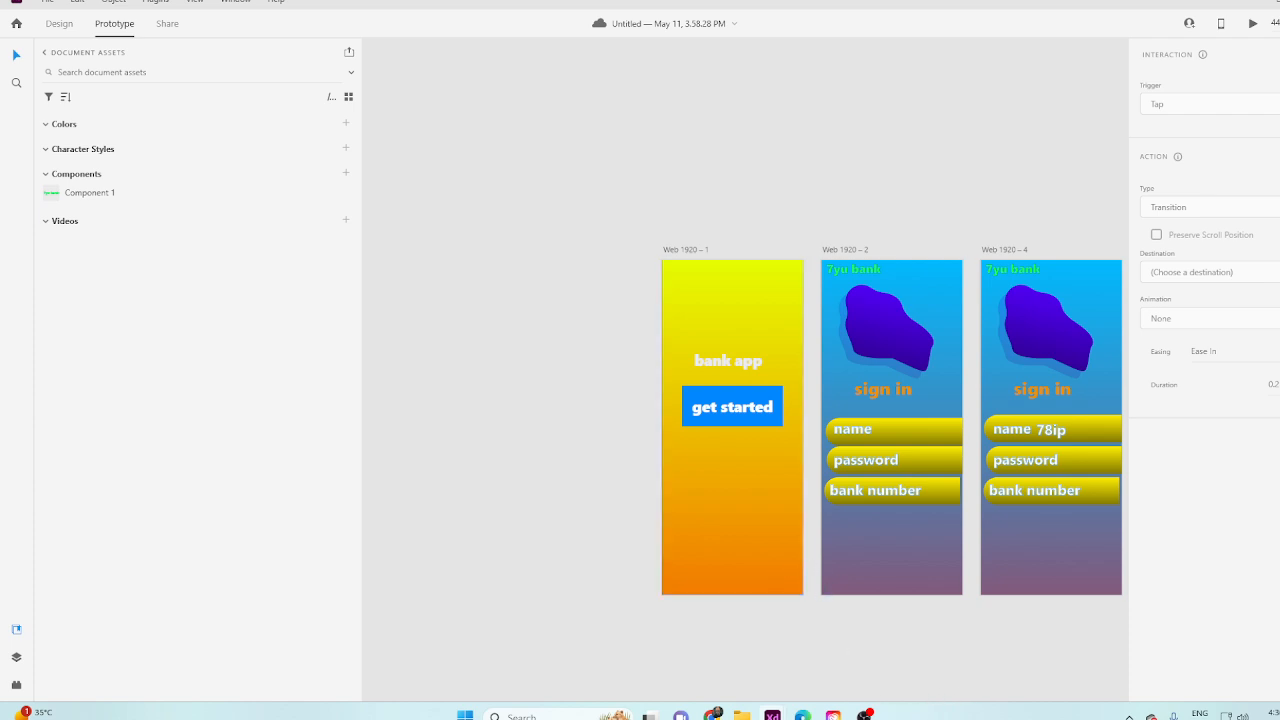
mouse_move(866, 716)
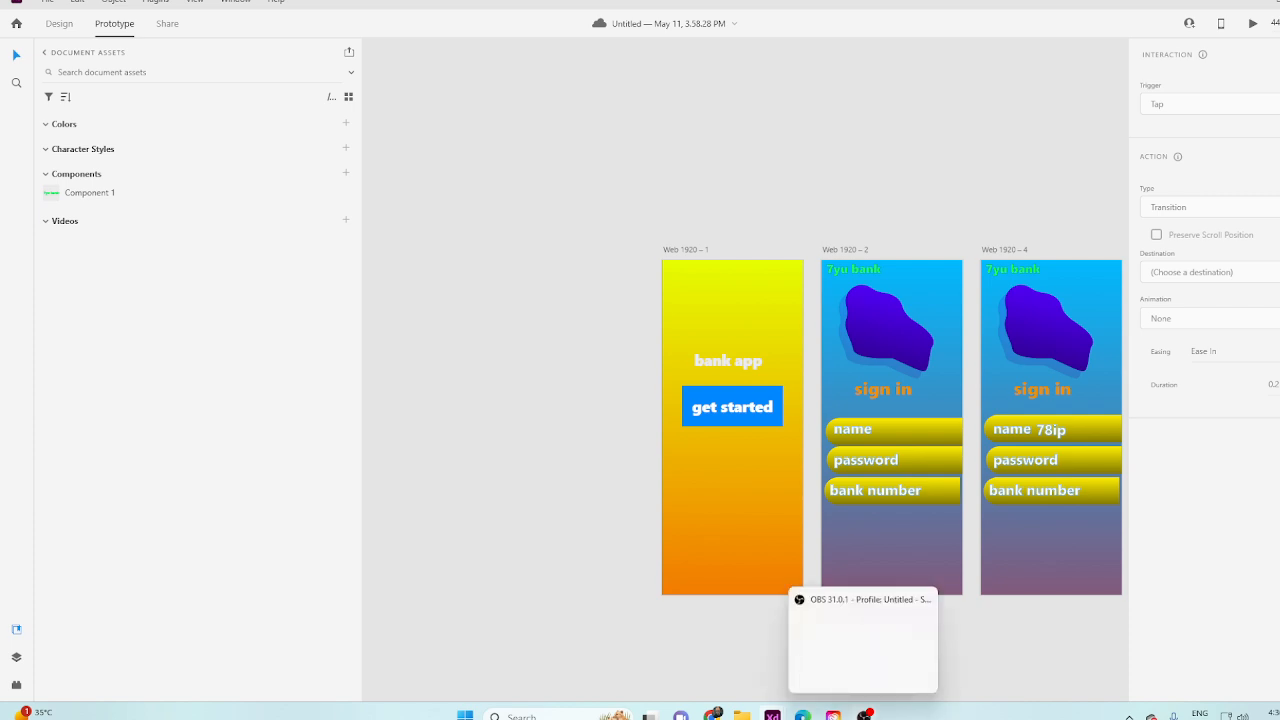